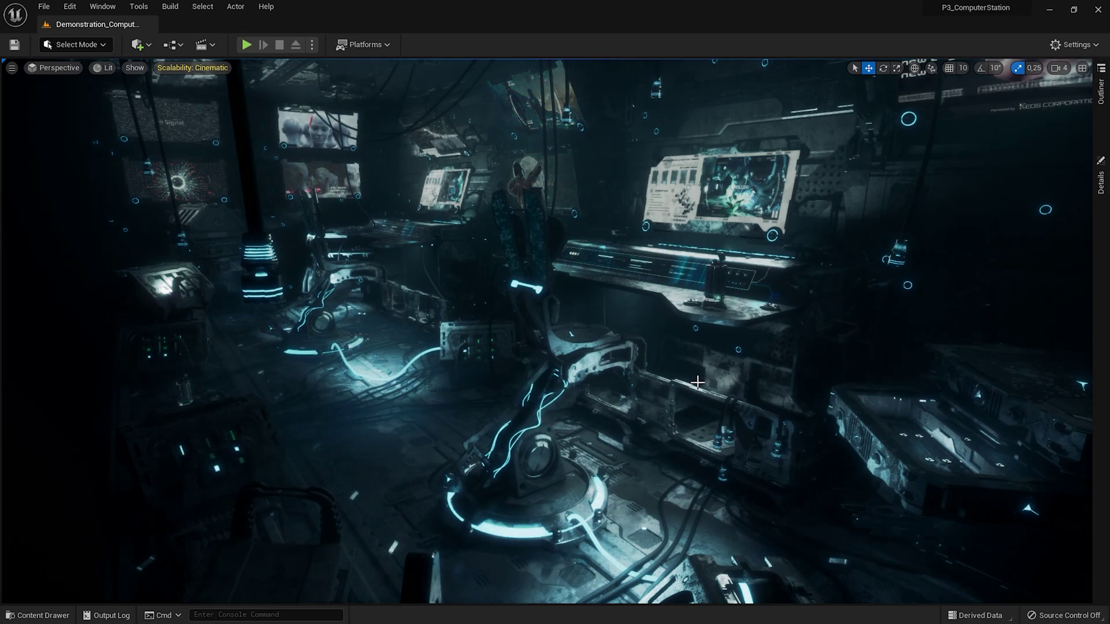
# Step: Place the BP_SplineTool_ClassicCable blueprint from the P3_ComputerStation Blueprint folder on the floor near the glowing cable
pyautogui.moveTo(698, 382); pyautogui.dragTo(555, 370, button='right')
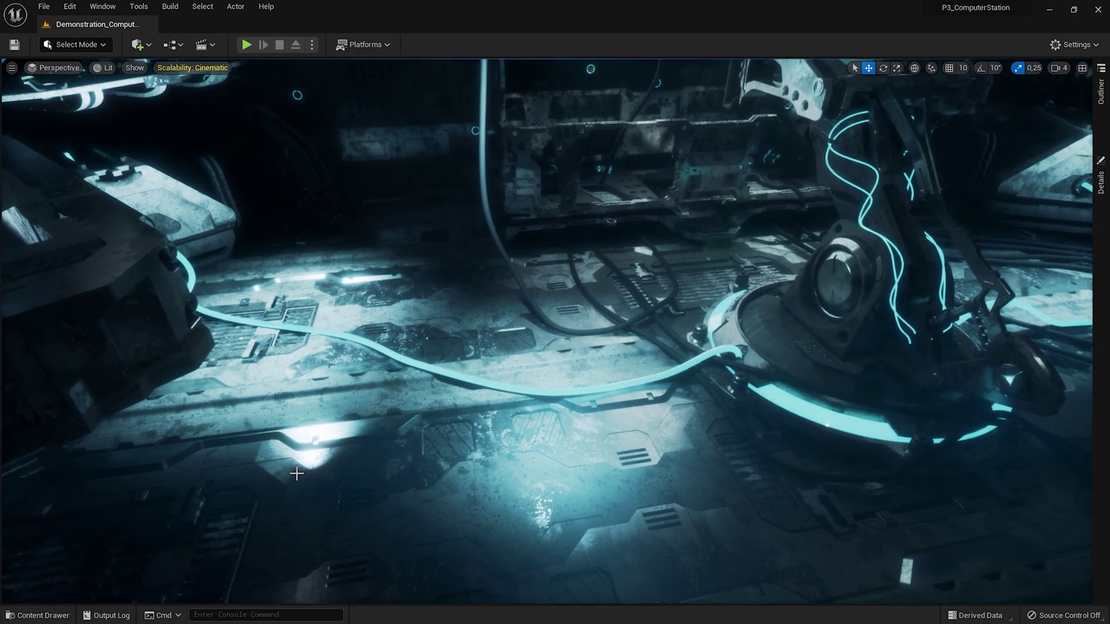
pyautogui.click(38, 615)
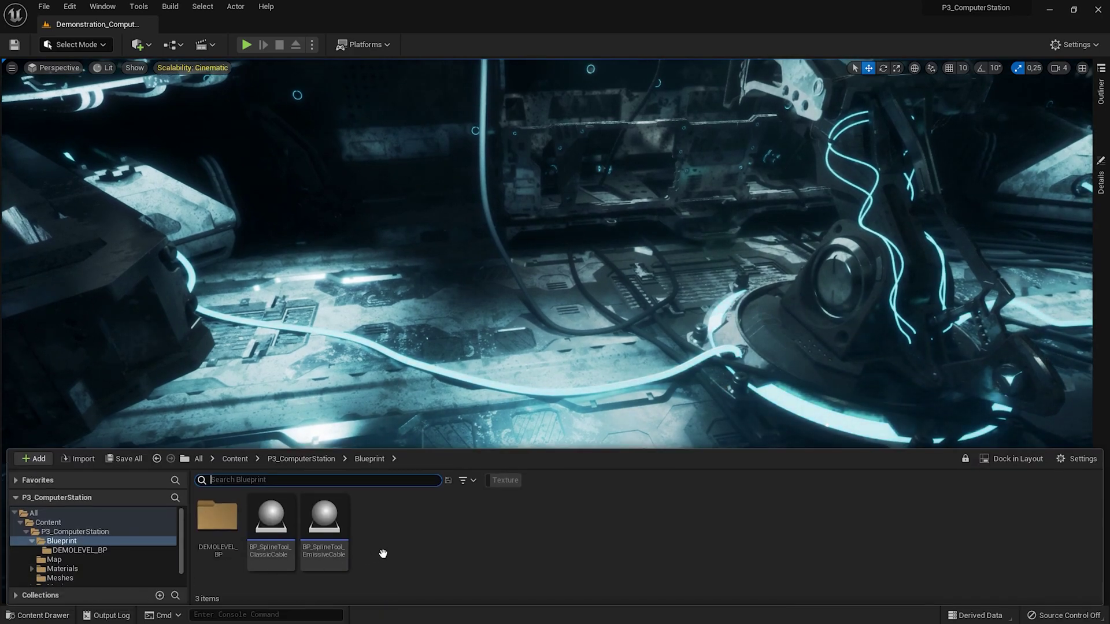
pyautogui.click(235, 459)
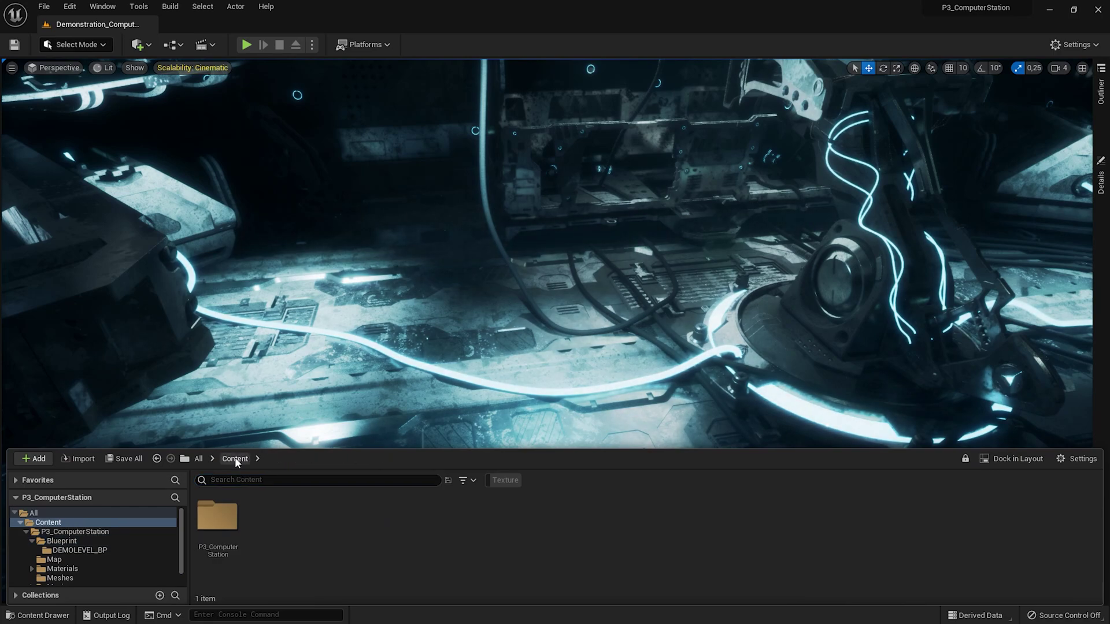
pyautogui.doubleClick(212, 534)
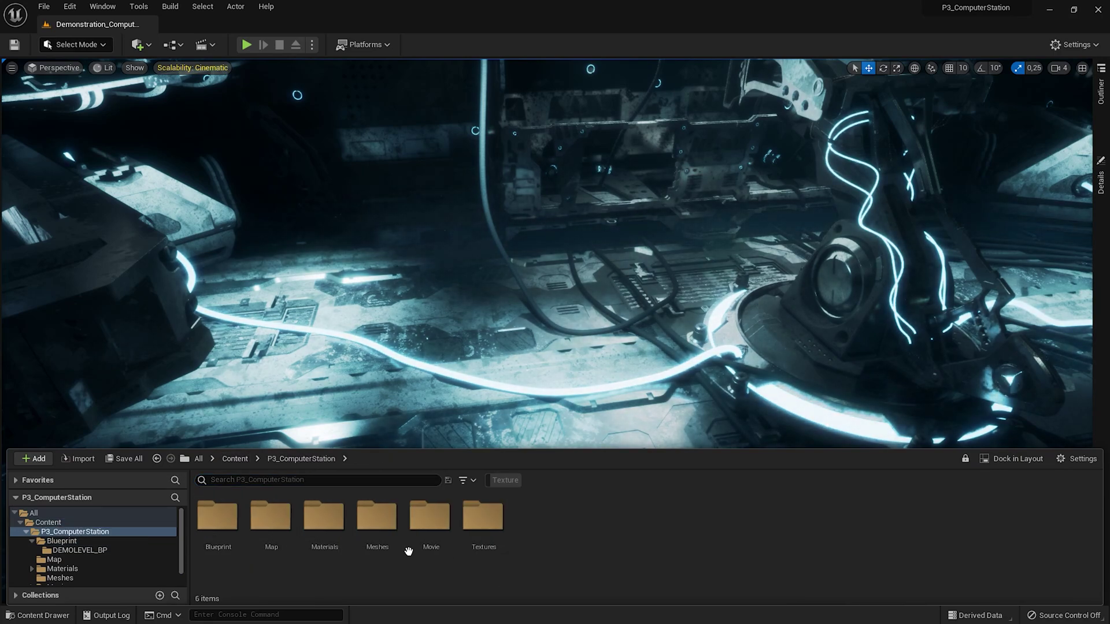
pyautogui.doubleClick(212, 535)
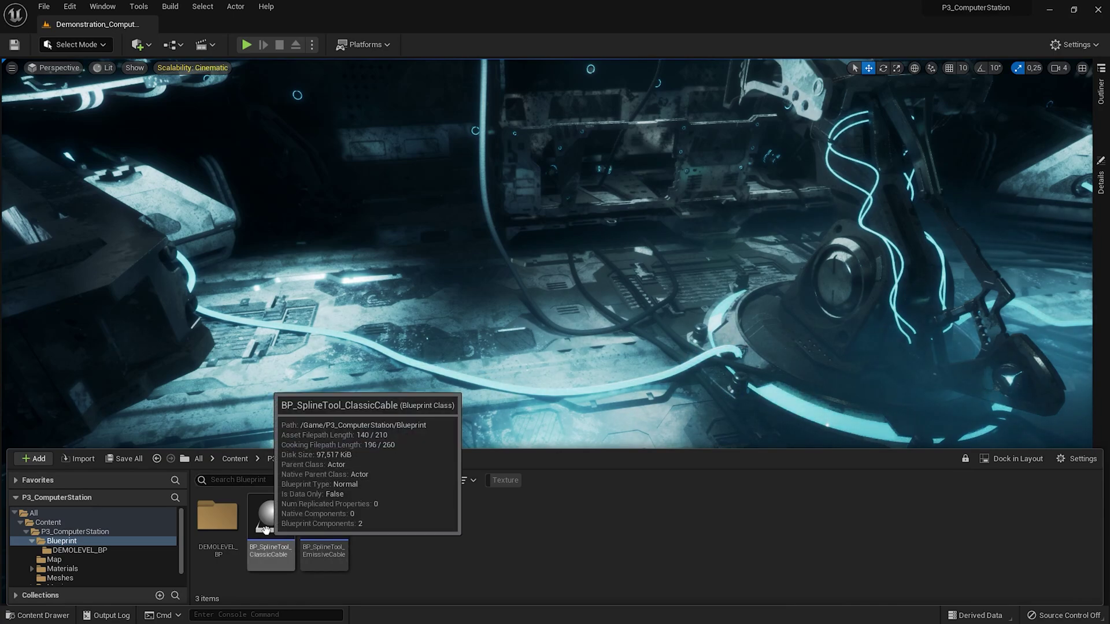
pyautogui.moveTo(271, 517); pyautogui.dragTo(427, 327)
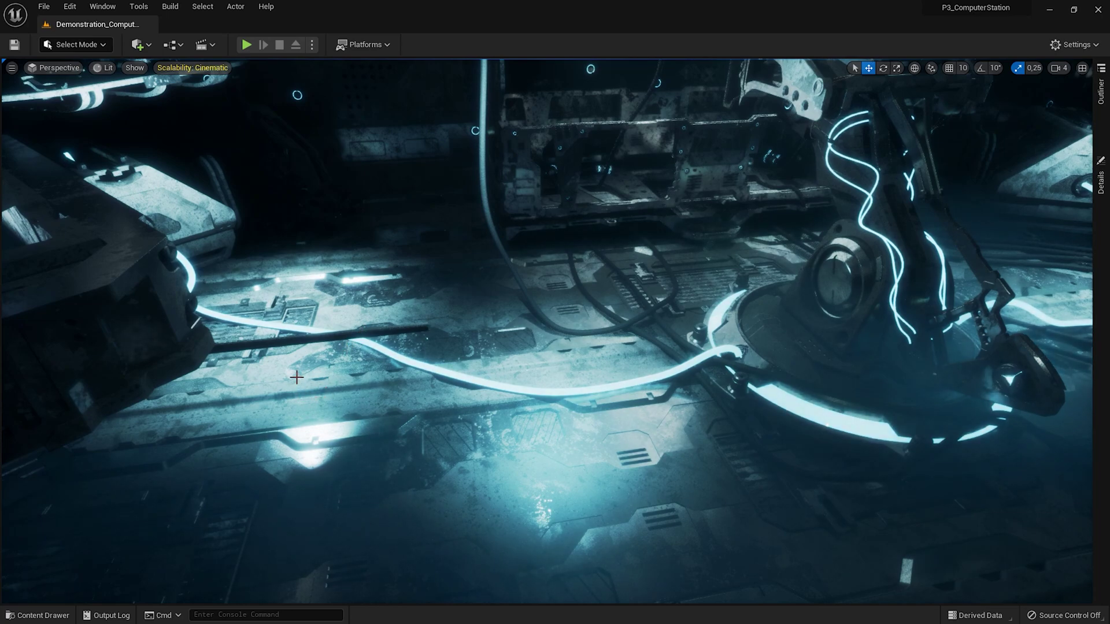
# Step: Move the new cable onto the open floor in front of the robotic arm's base and rotate it to cross the glowing cable
pyautogui.click(290, 340)
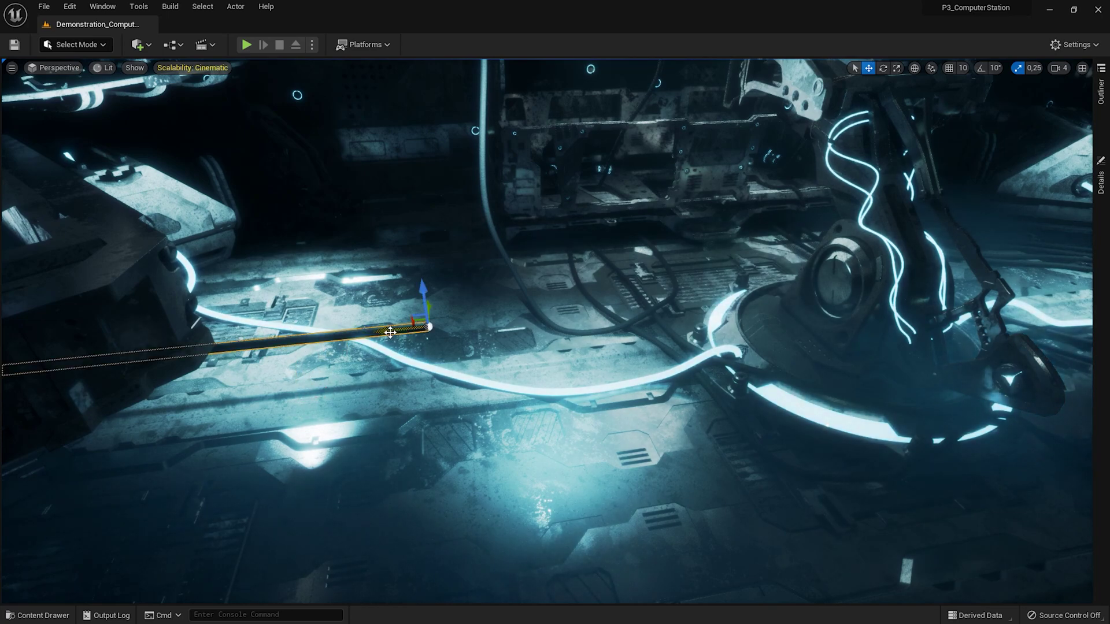
pyautogui.moveTo(418, 316); pyautogui.dragTo(713, 373)
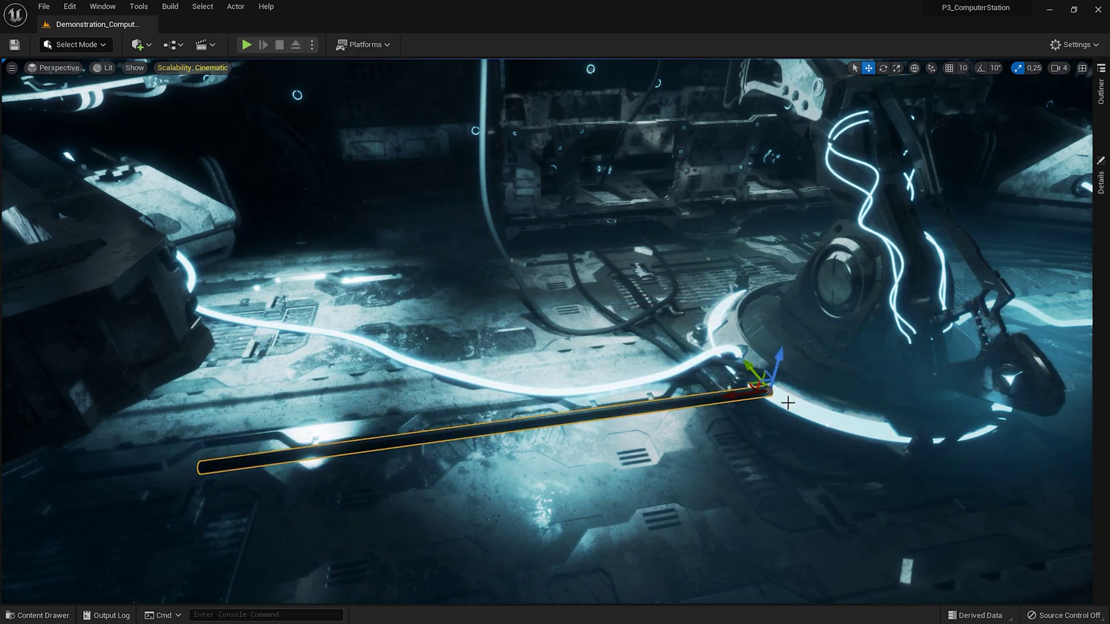
pyautogui.press('e')
pyautogui.moveTo(770, 435); pyautogui.dragTo(674, 387)
pyautogui.press('w')
pyautogui.press('e')
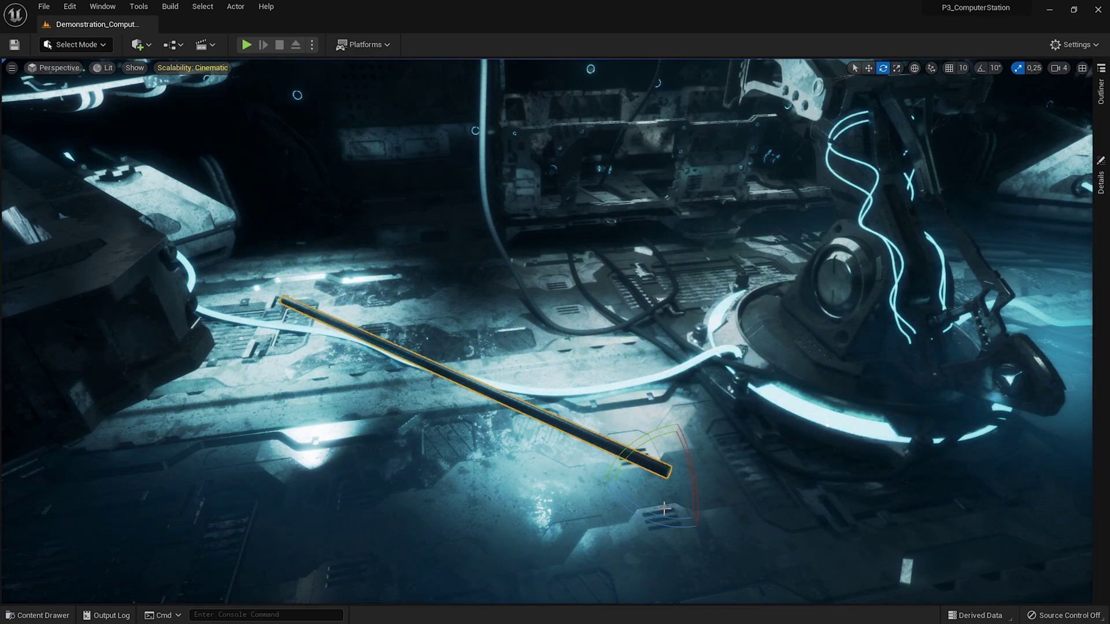
pyautogui.moveTo(643, 525); pyautogui.dragTo(616, 440)
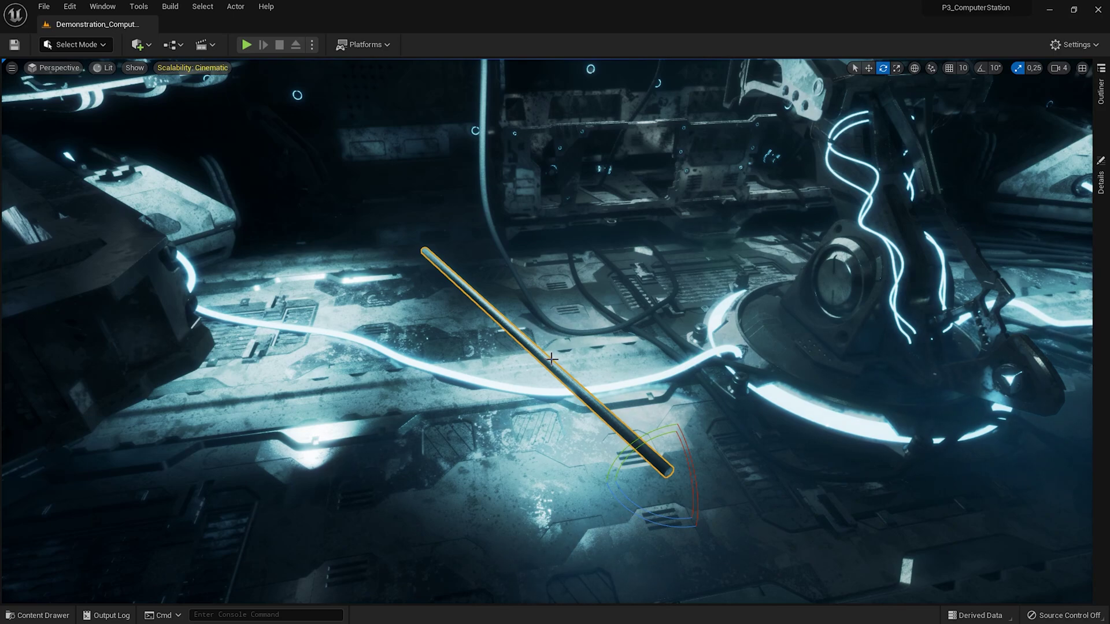
# Step: Show the cable's spline points and move its far end point forward to shorten the cable near the glowing cable
pyautogui.press('g')
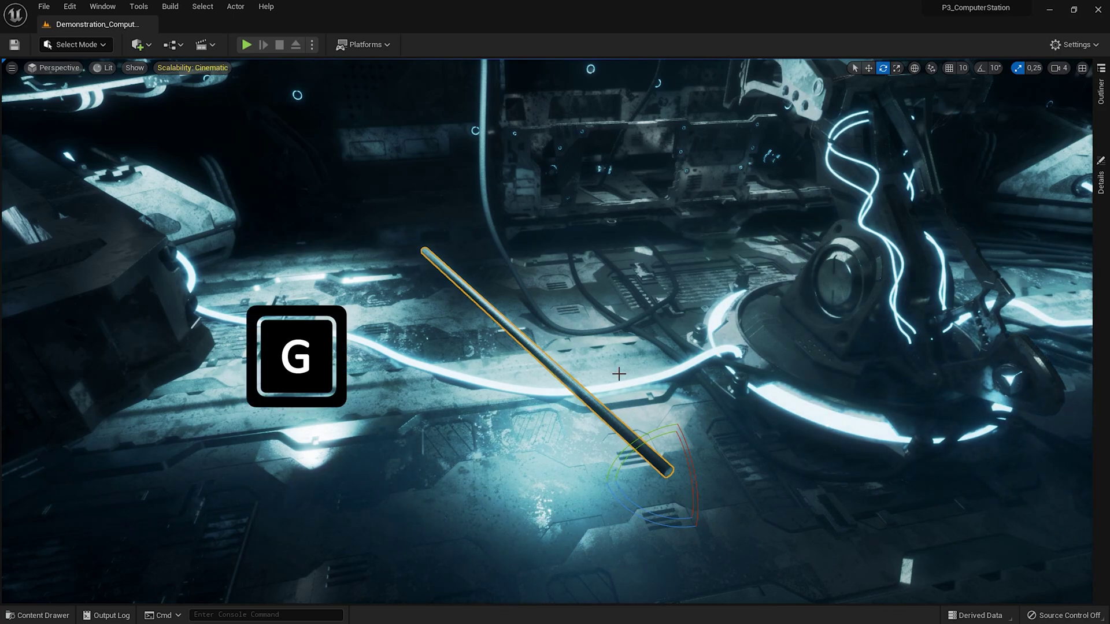
pyautogui.press('g')
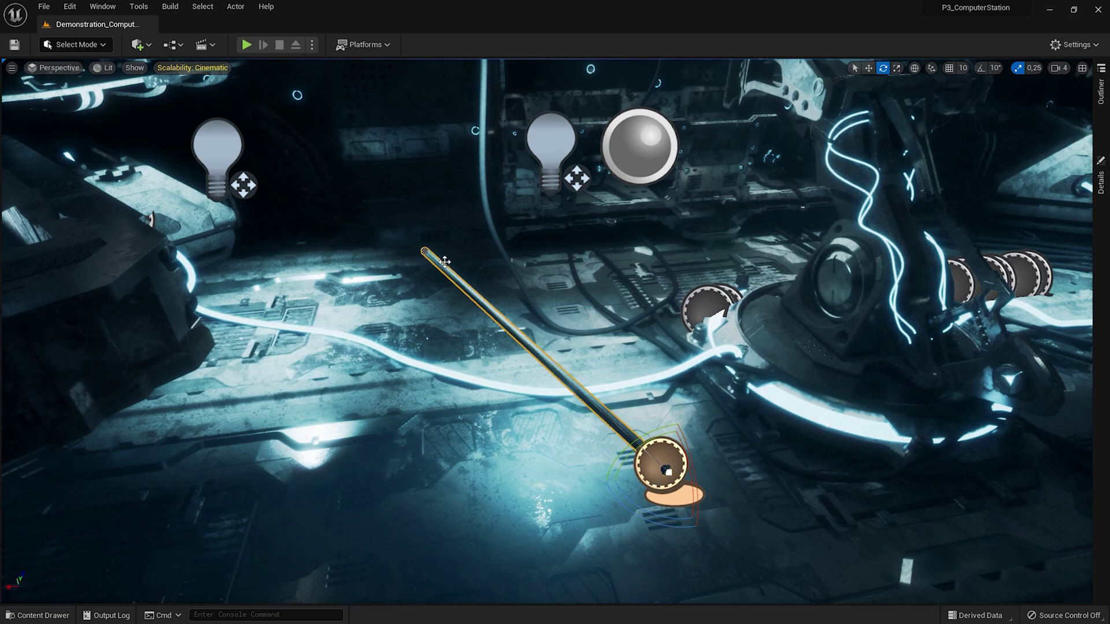
pyautogui.click(425, 249)
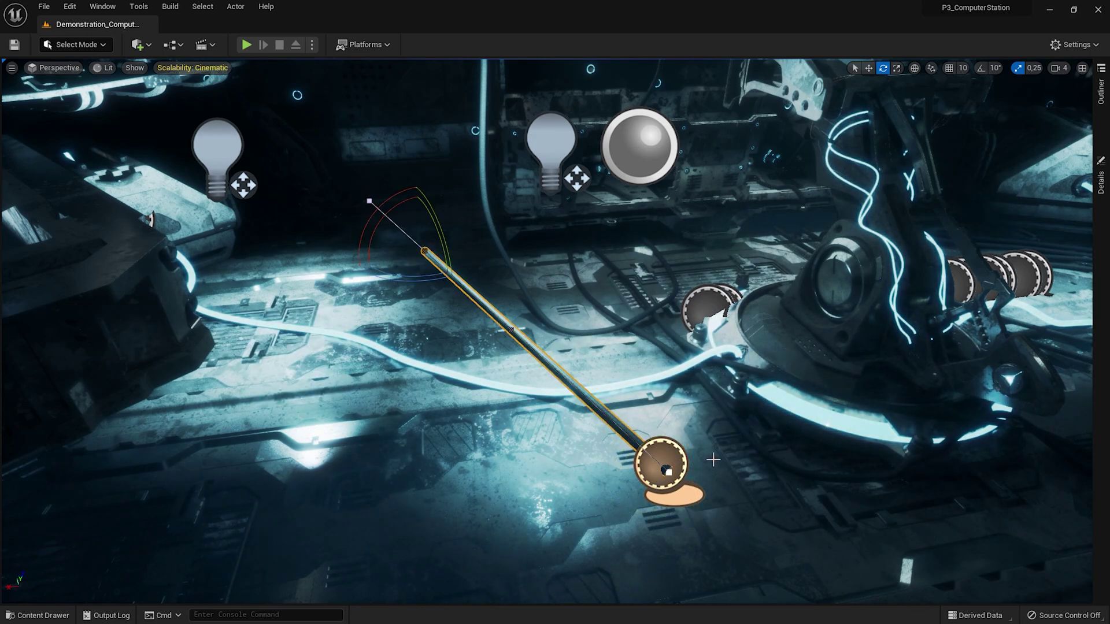
pyautogui.click(668, 471)
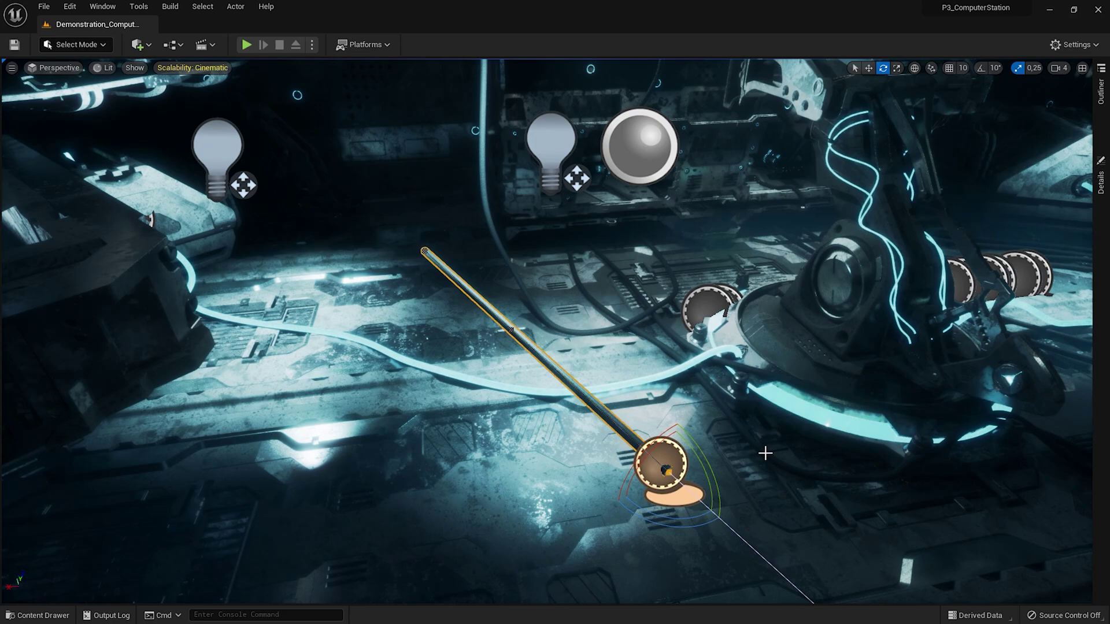
pyautogui.click(422, 252)
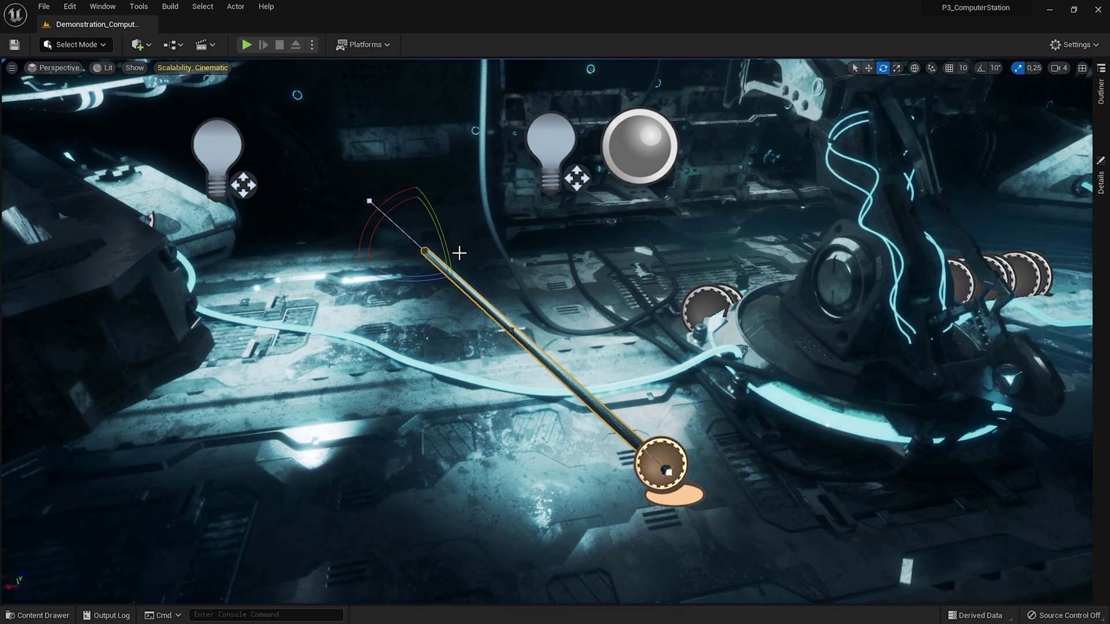
pyautogui.press('w')
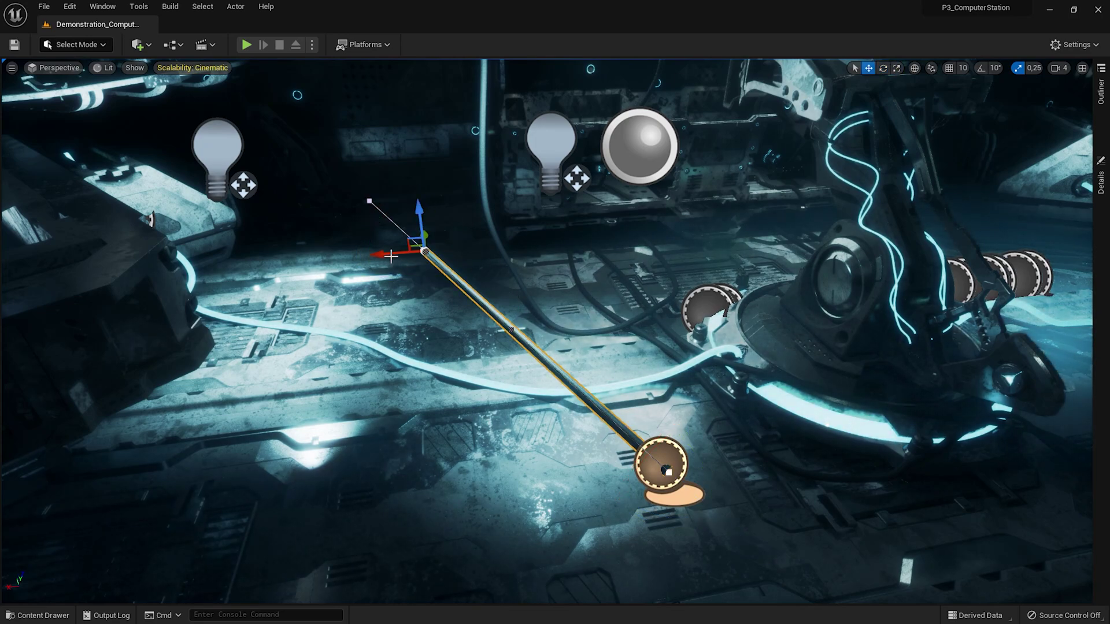
pyautogui.moveTo(396, 254); pyautogui.dragTo(486, 313)
pyautogui.moveTo(461, 349)
pyautogui.mouseDown()
pyautogui.moveTo(570, 349)
pyautogui.moveTo(462, 361)
pyautogui.mouseUp()
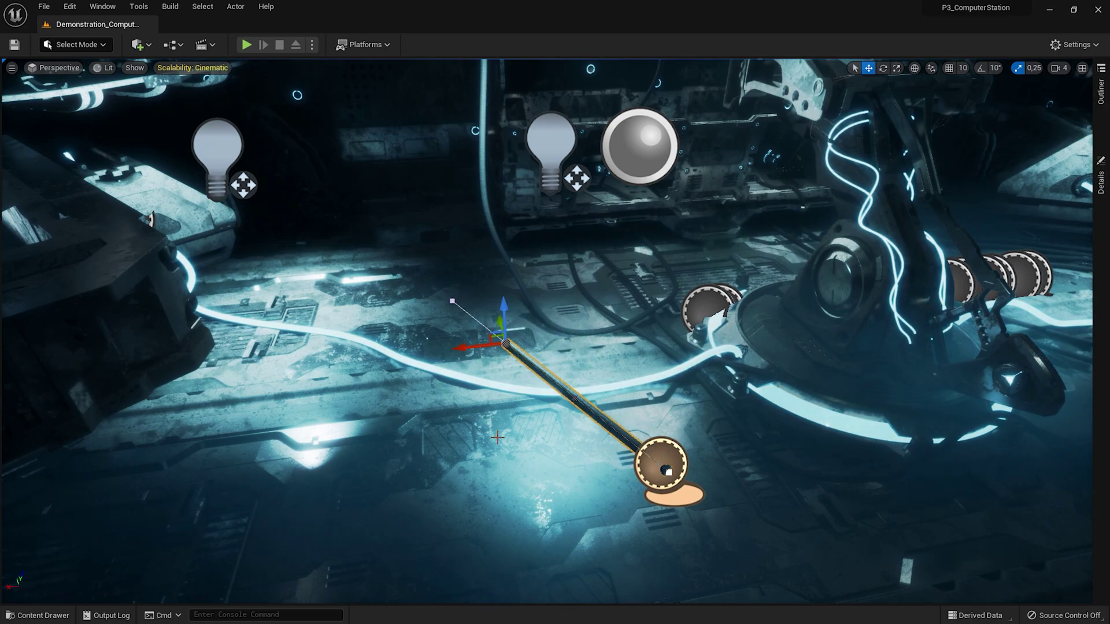
# Step: Extend the cable from its far end with additional spline points, forming a zigzag toward the back wall, and hide the editor icons
pyautogui.press('g')
pyautogui.press('g')
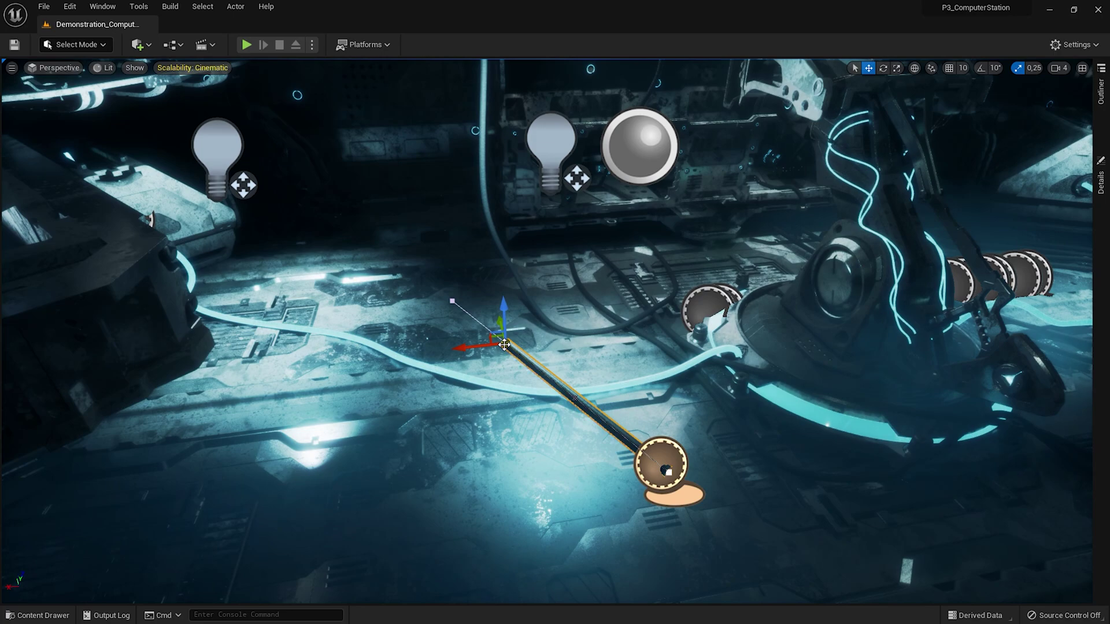
pyautogui.press('alt')
pyautogui.keyDown('alt'); pyautogui.moveTo(466, 347); pyautogui.dragTo(571, 237); pyautogui.keyUp('alt')
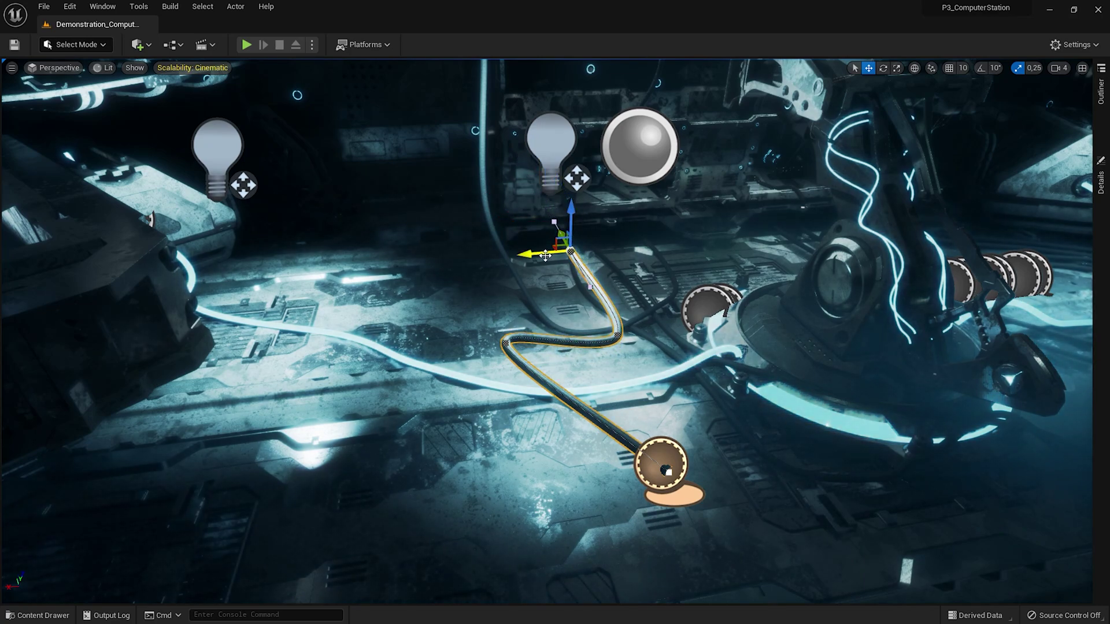
pyautogui.moveTo(524, 255); pyautogui.dragTo(564, 168)
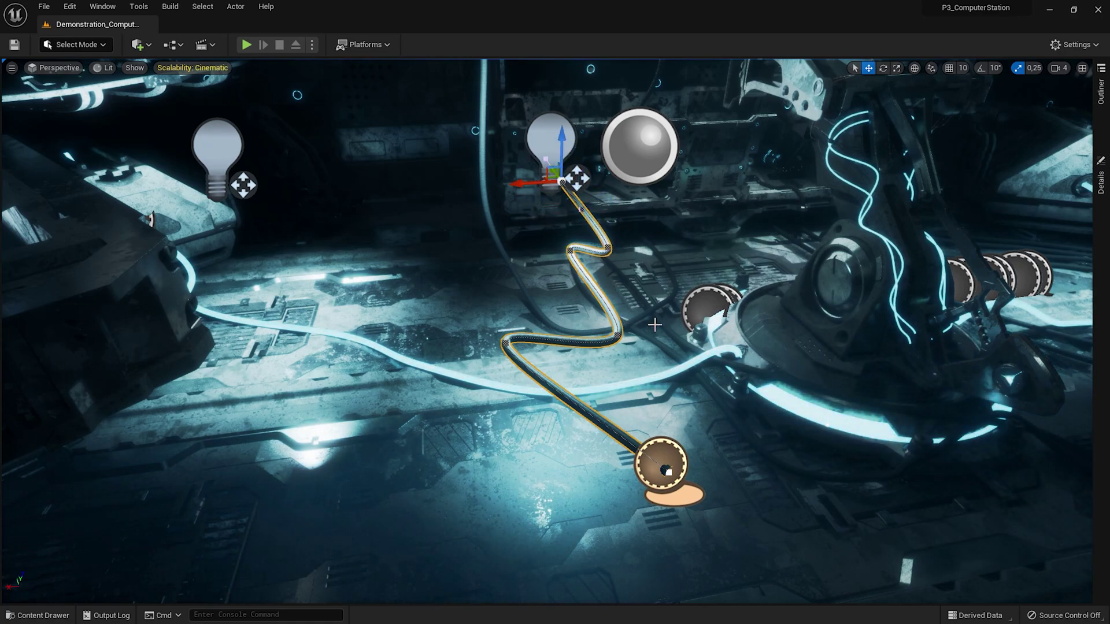
pyautogui.press('g')
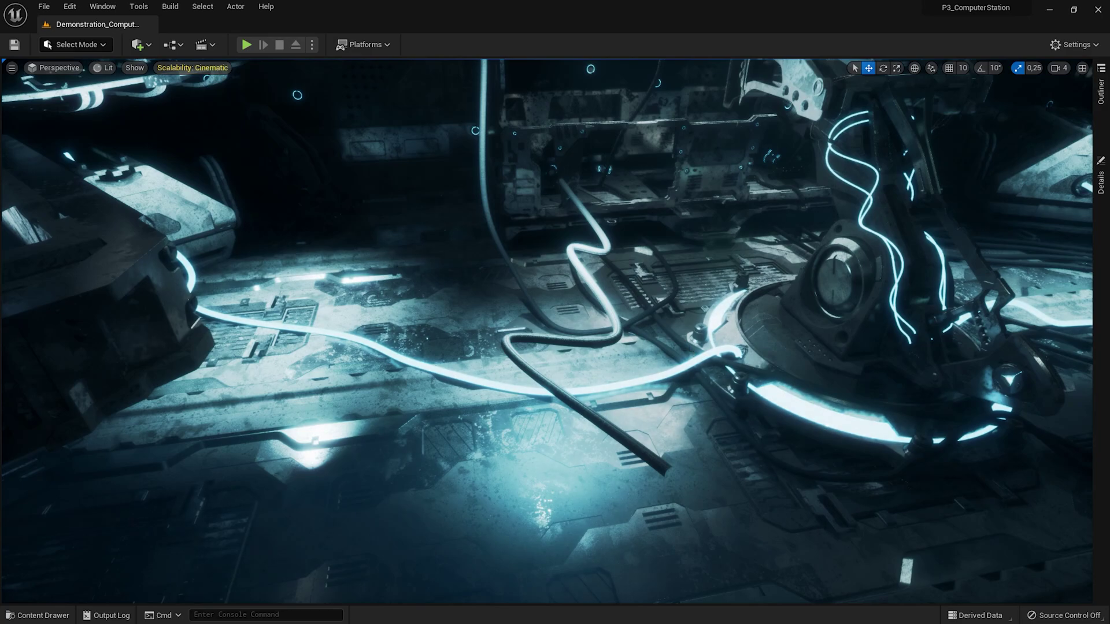
# Step: Select the whole zigzag cable, shift it across the floor area and lower it toward the floor
pyautogui.moveTo(555, 323); pyautogui.dragTo(633, 336, button='right')
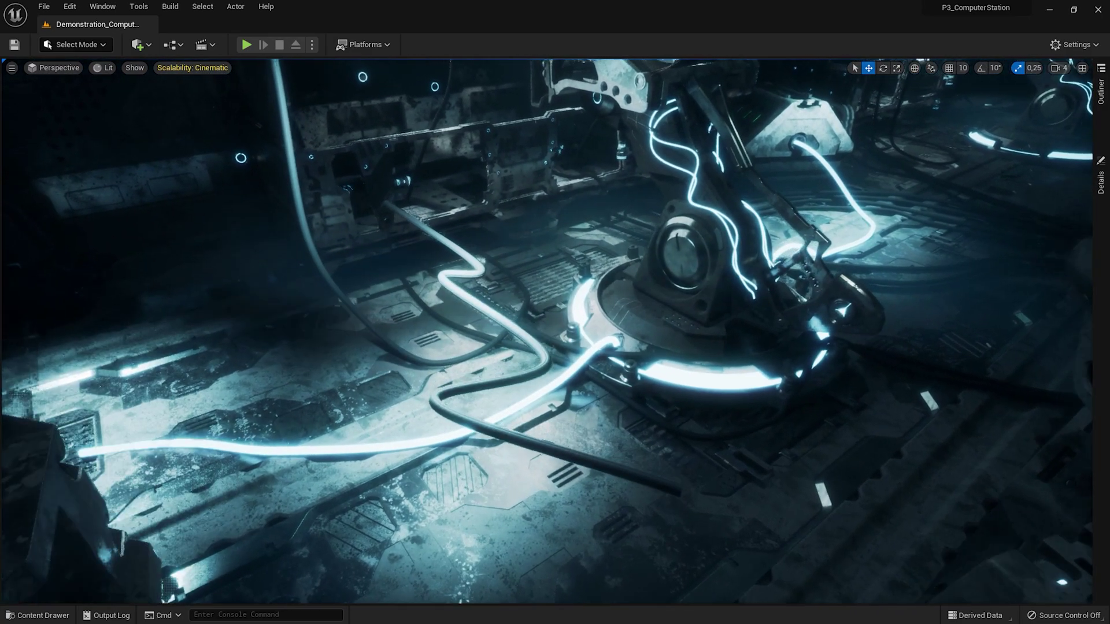
pyautogui.click(485, 311)
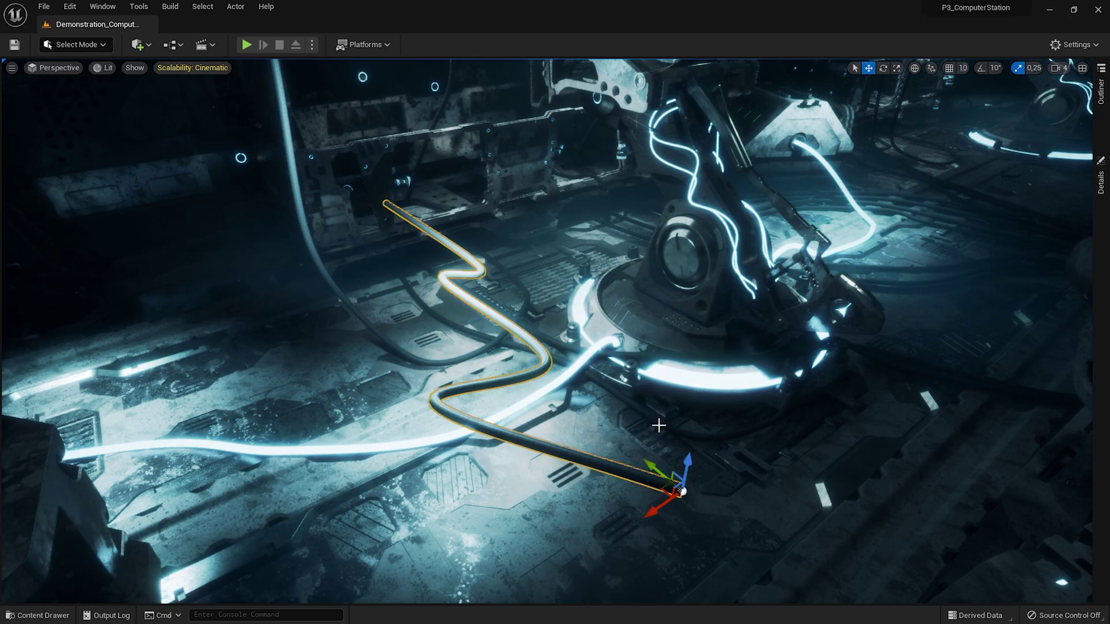
pyautogui.moveTo(688, 461); pyautogui.dragTo(662, 562)
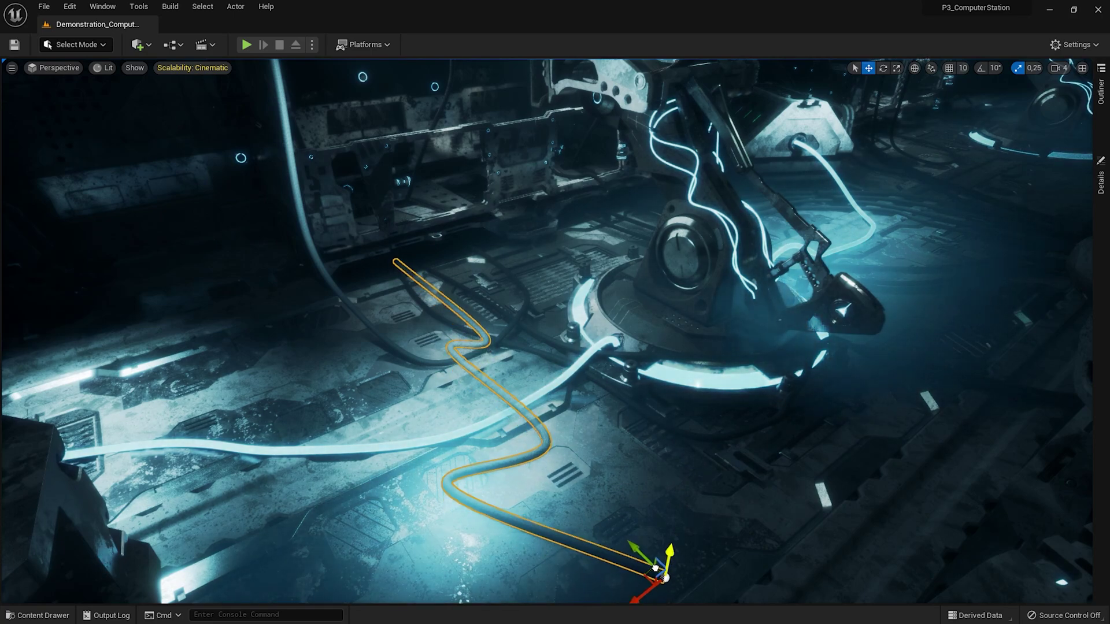
pyautogui.moveTo(655, 568); pyautogui.dragTo(656, 564)
pyautogui.moveTo(602, 546); pyautogui.dragTo(575, 537, button='right')
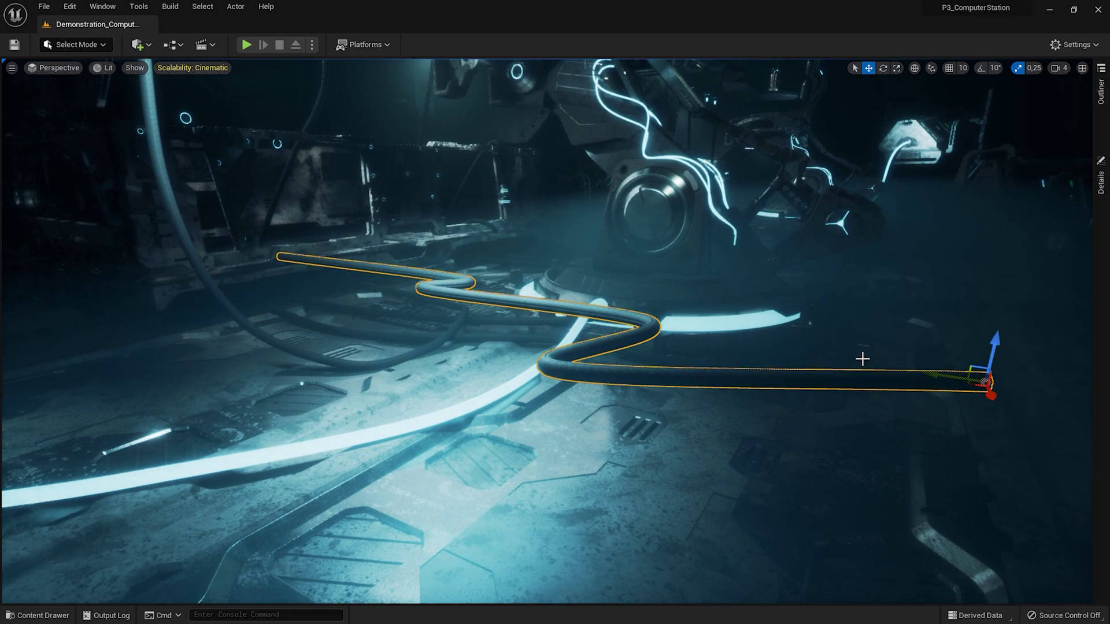
pyautogui.moveTo(983, 376); pyautogui.dragTo(899, 364)
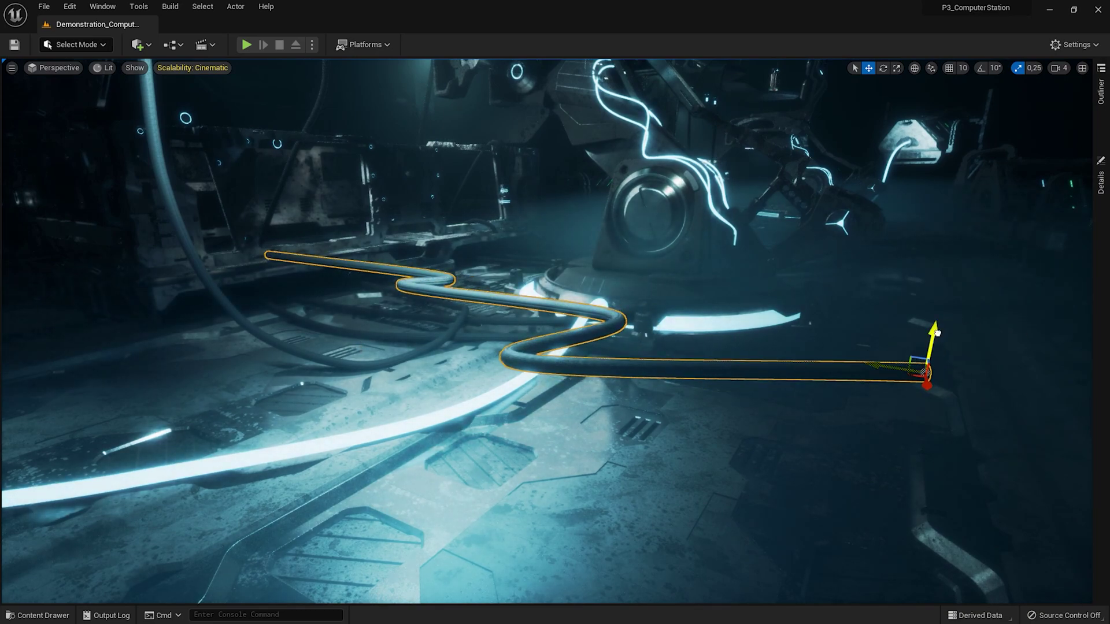
pyautogui.moveTo(937, 333); pyautogui.dragTo(919, 430)
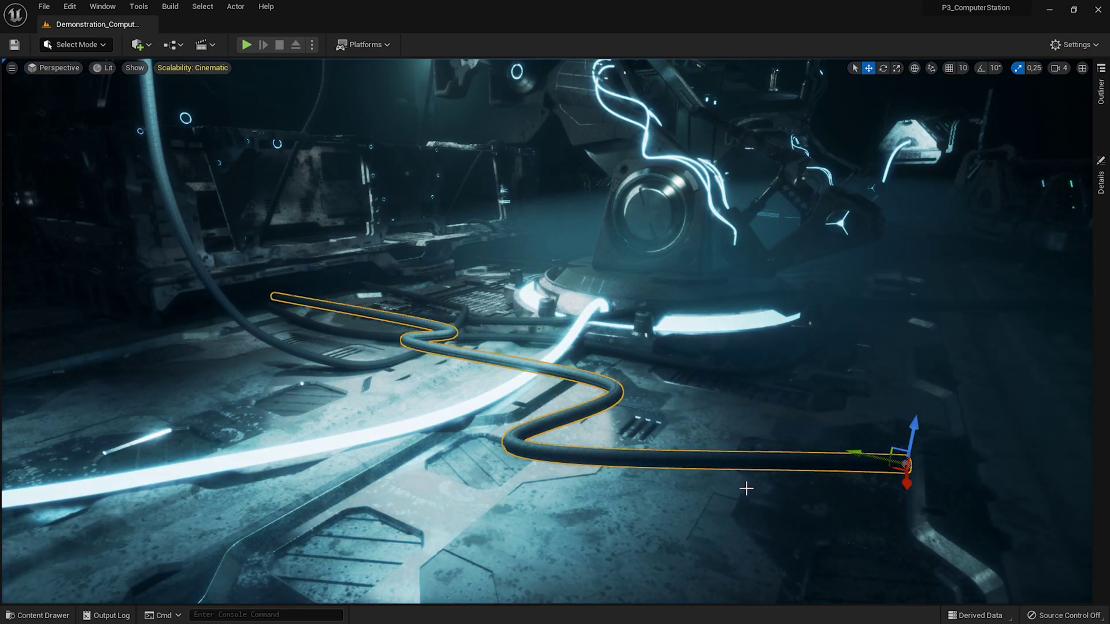
# Step: Check the cable's height from floor level and lower the whole cable further, closer to the floor panels
pyautogui.press('g')
pyautogui.click(516, 446)
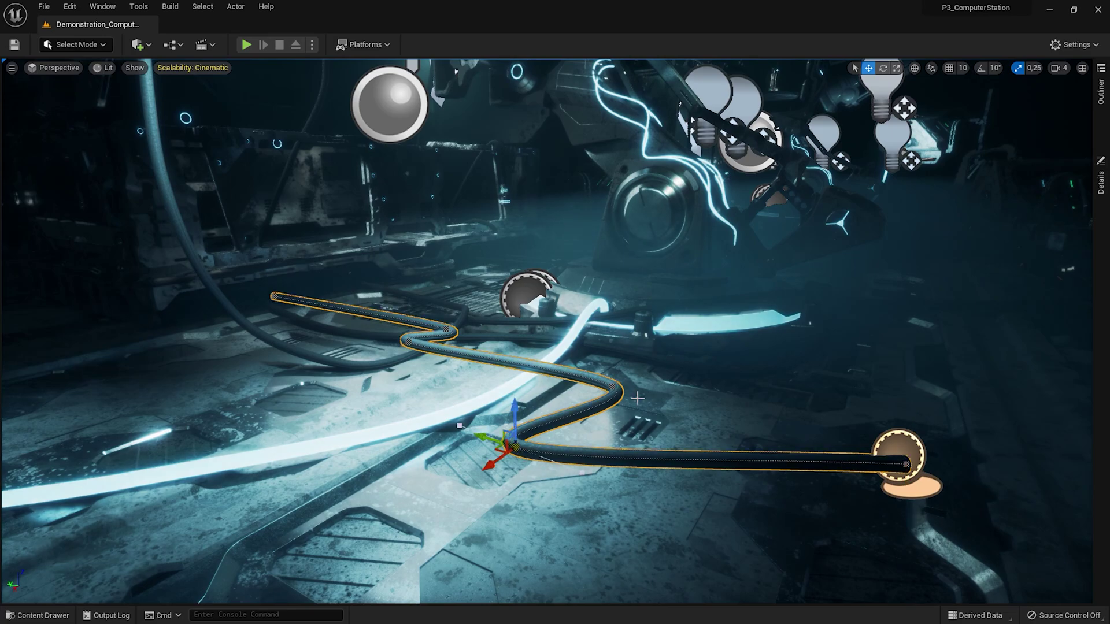
pyautogui.moveTo(465, 195); pyautogui.dragTo(465, 208, button='right')
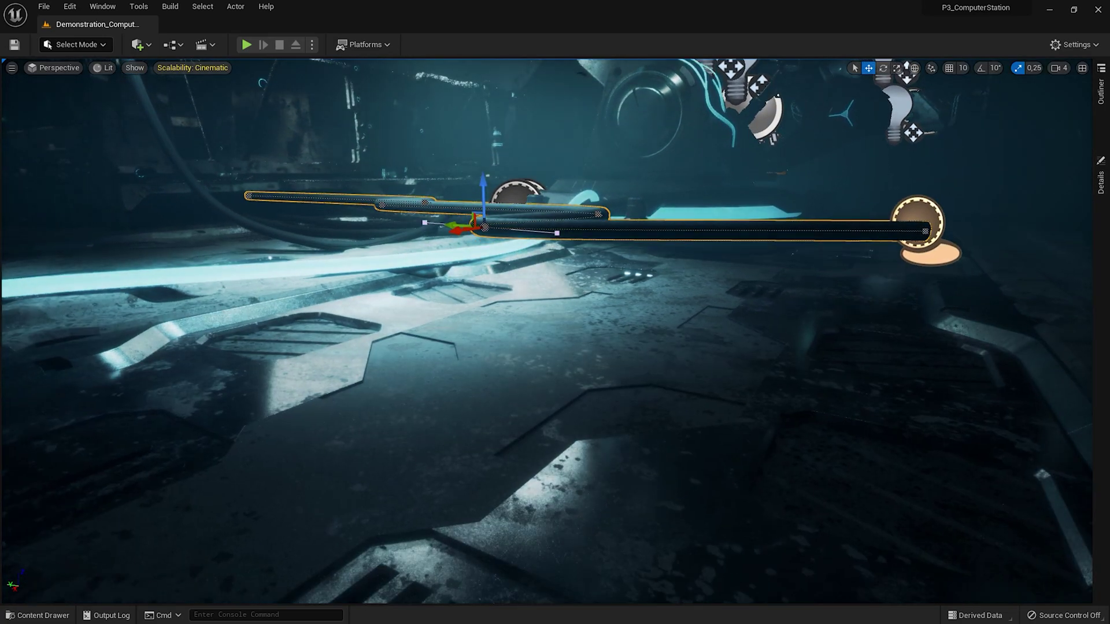
pyautogui.press('g')
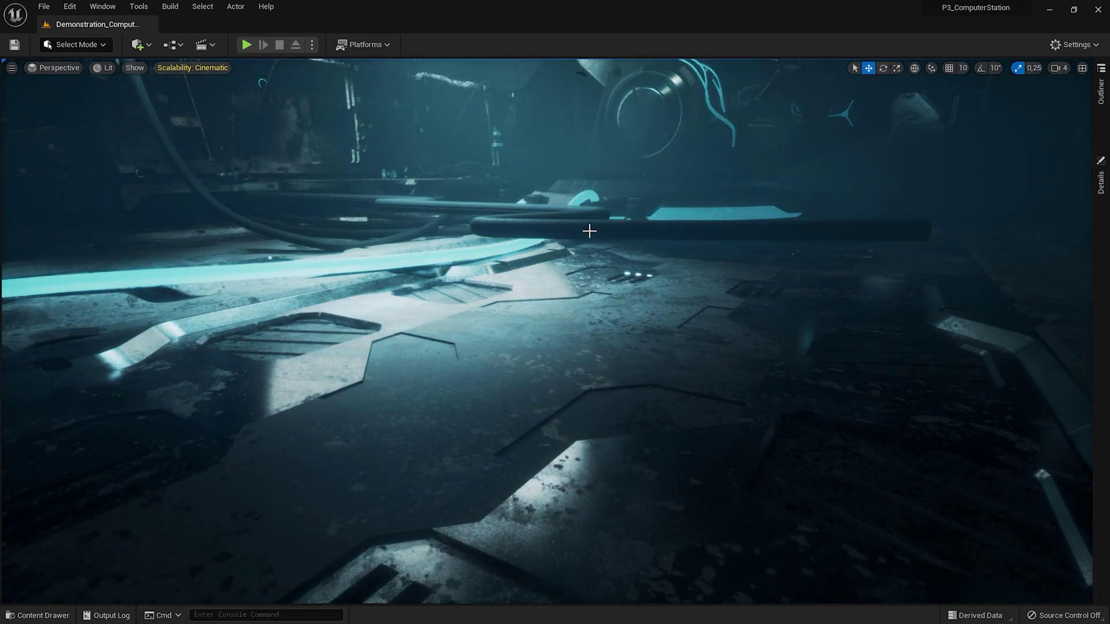
pyautogui.press('g')
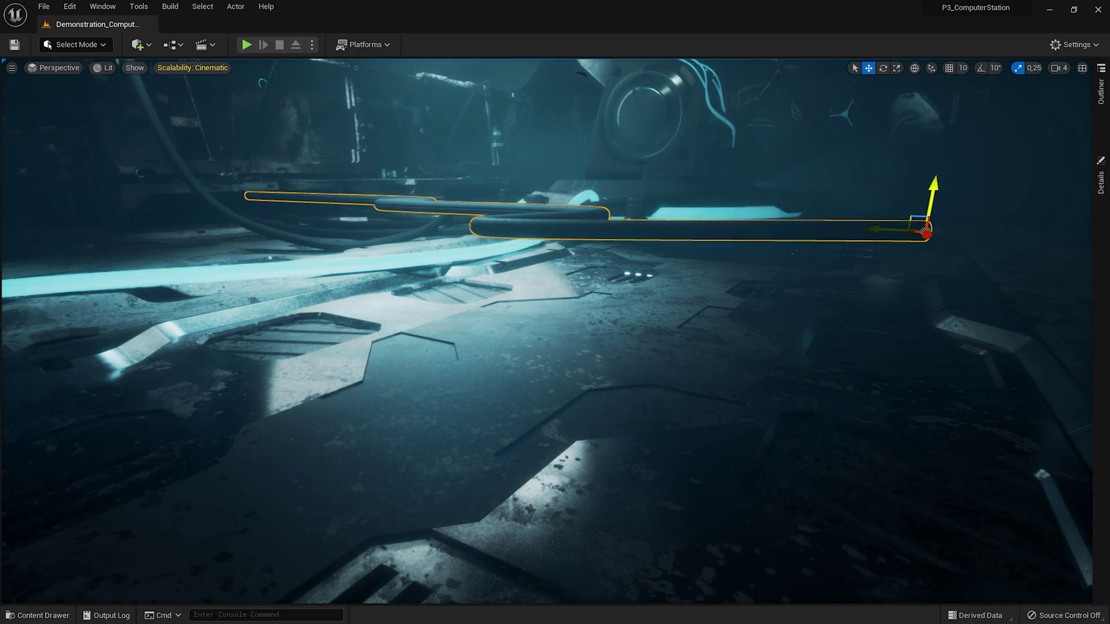
pyautogui.moveTo(938, 197); pyautogui.dragTo(929, 240)
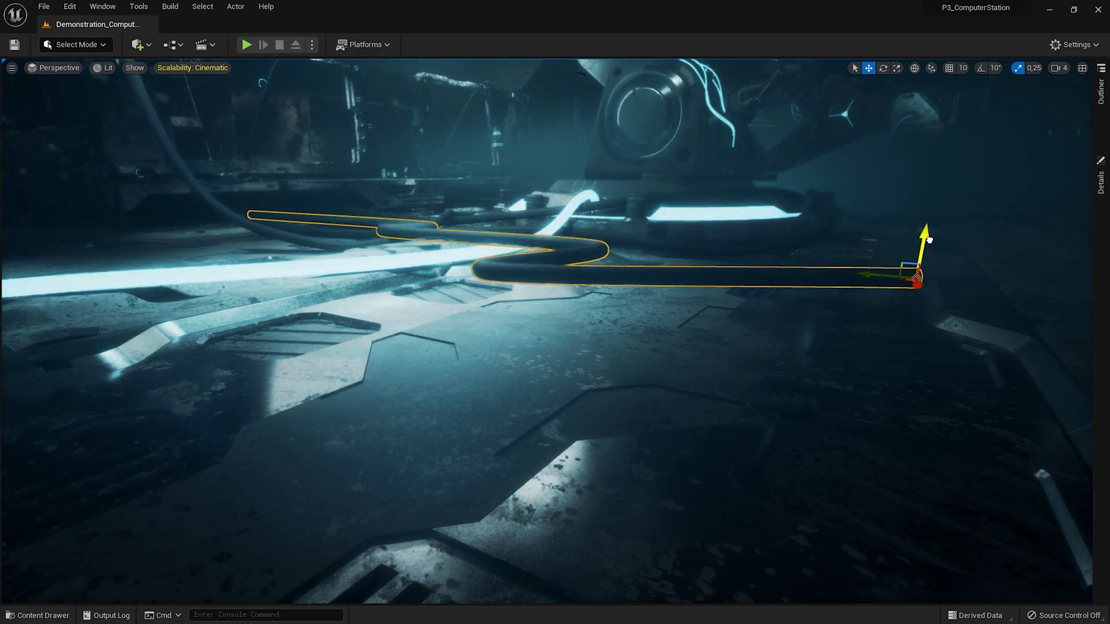
# Step: Lower the spline point at the cable's nearest bend so that the bend rests on the floor
pyautogui.press('g')
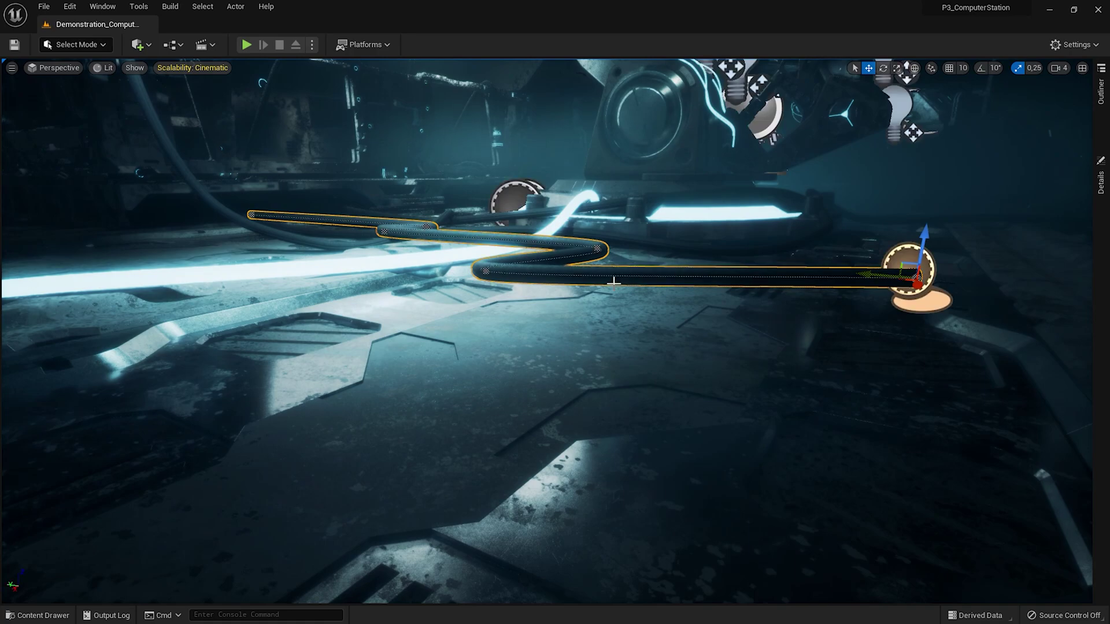
pyautogui.click(486, 273)
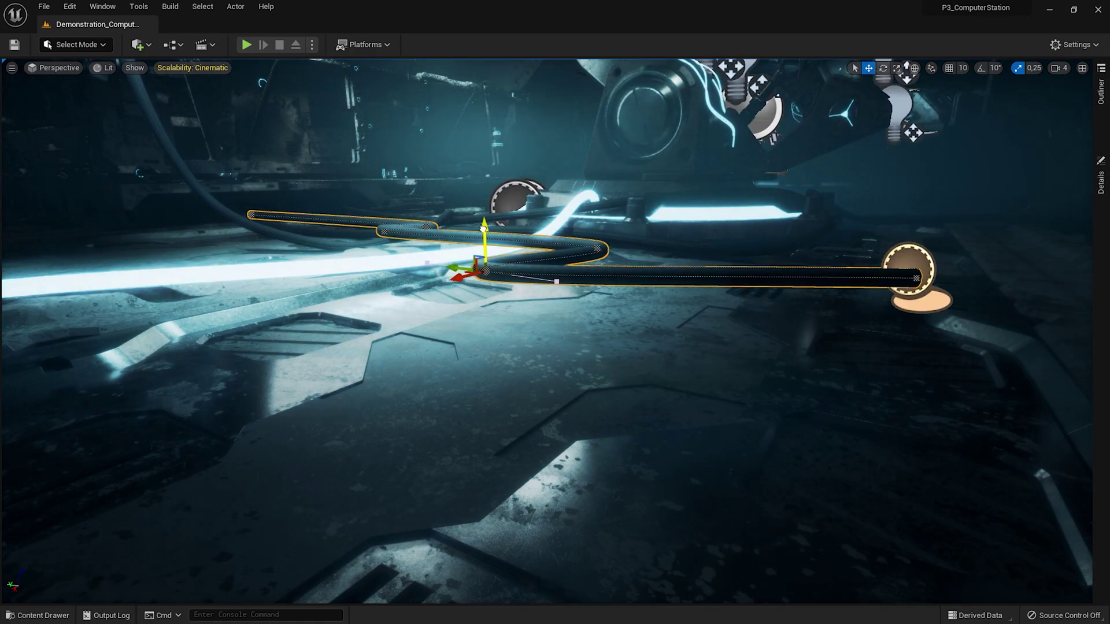
pyautogui.moveTo(483, 228); pyautogui.dragTo(486, 257)
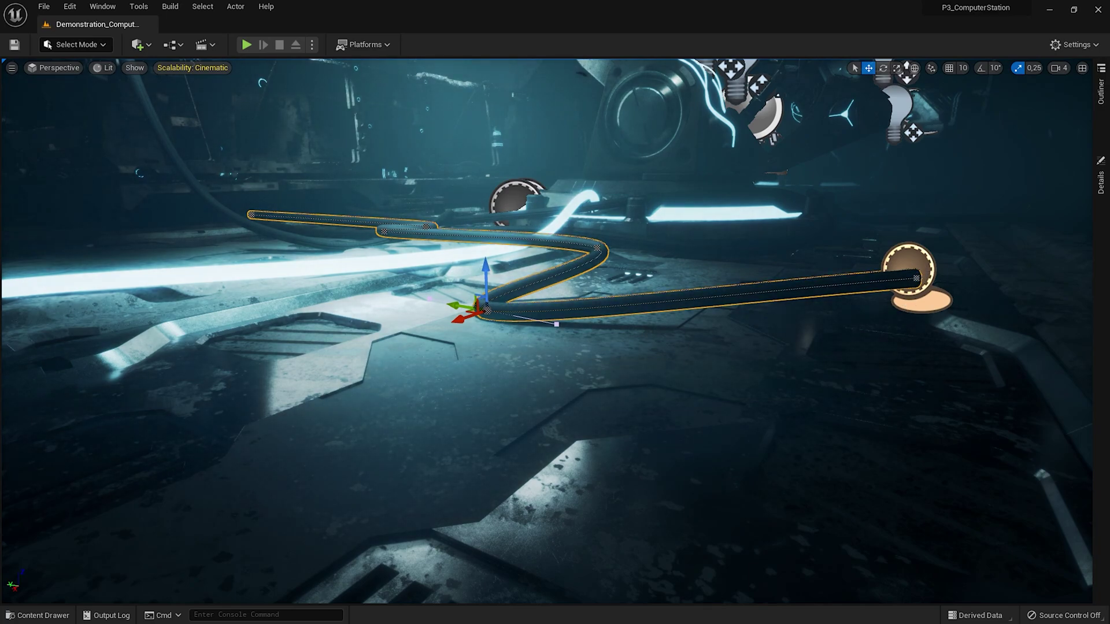
# Step: Lower the cable's near end point to the floor and raise the nearest bend point slightly to match the floor height
pyautogui.click(916, 278)
pyautogui.moveTo(929, 234); pyautogui.dragTo(925, 283)
pyautogui.click(488, 313)
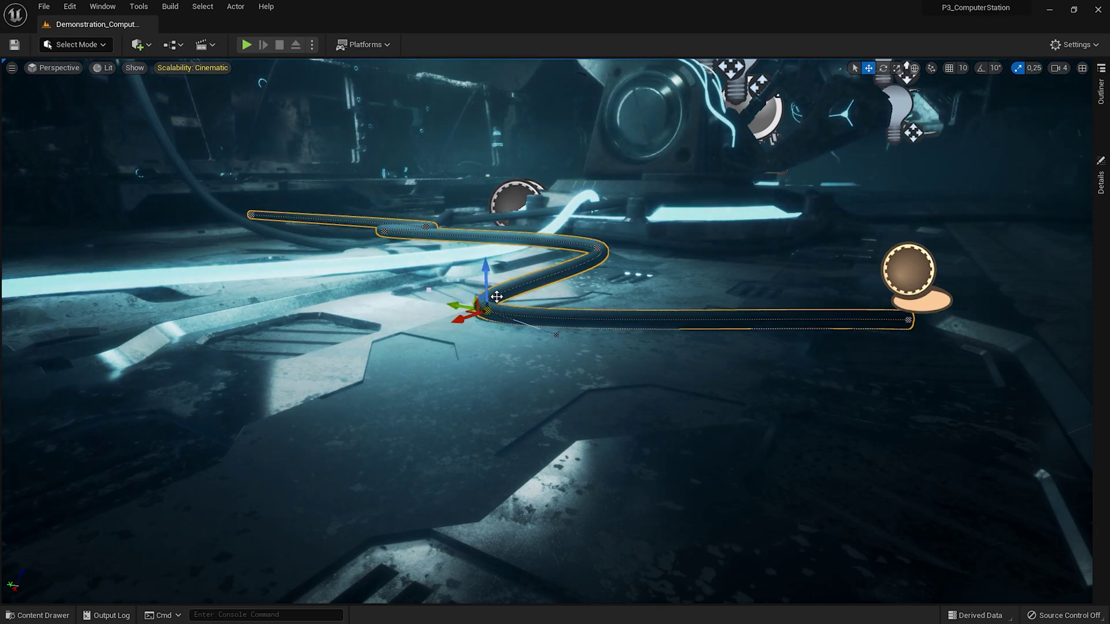
pyautogui.moveTo(486, 275); pyautogui.dragTo(486, 270)
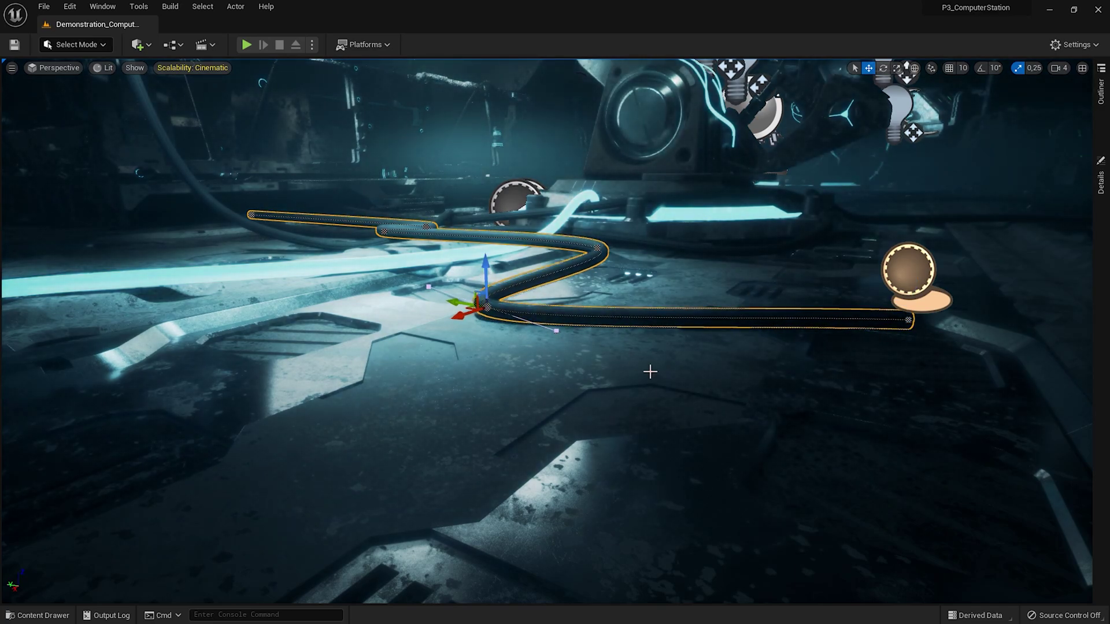
pyautogui.moveTo(487, 272)
pyautogui.mouseDown(button='right')
pyautogui.moveTo(440, 276)
pyautogui.moveTo(496, 277)
pyautogui.moveTo(486, 270)
pyautogui.mouseUp(button='right')
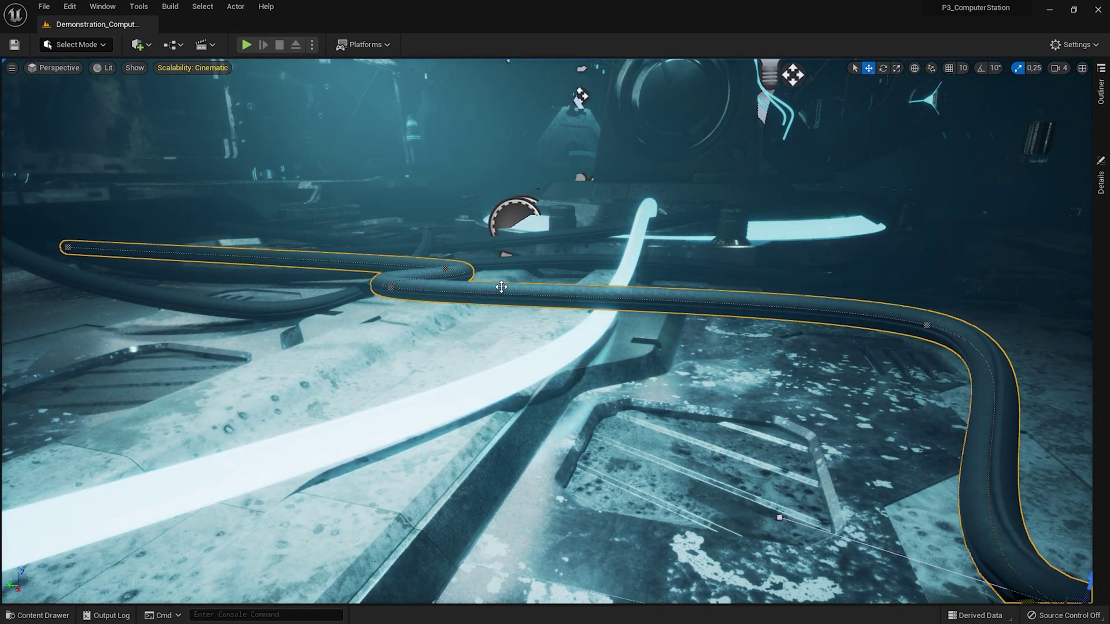
# Step: Raise the distant bend's spline point slightly and duplicate the large bend's point to where the cable crosses the glowing strip
pyautogui.click(382, 286)
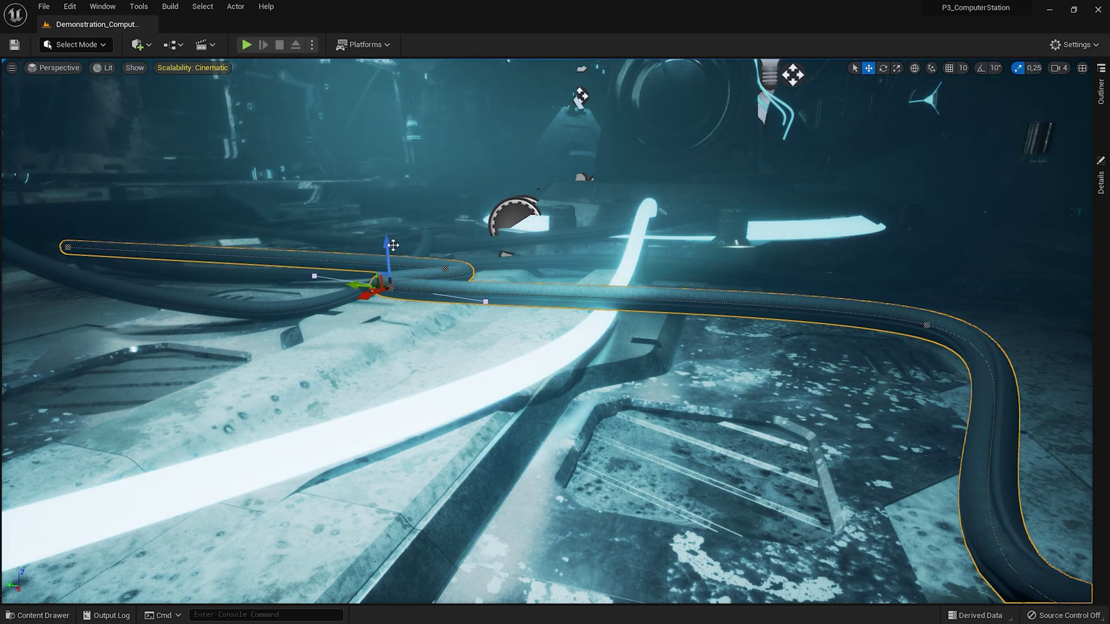
pyautogui.moveTo(393, 245); pyautogui.dragTo(386, 239)
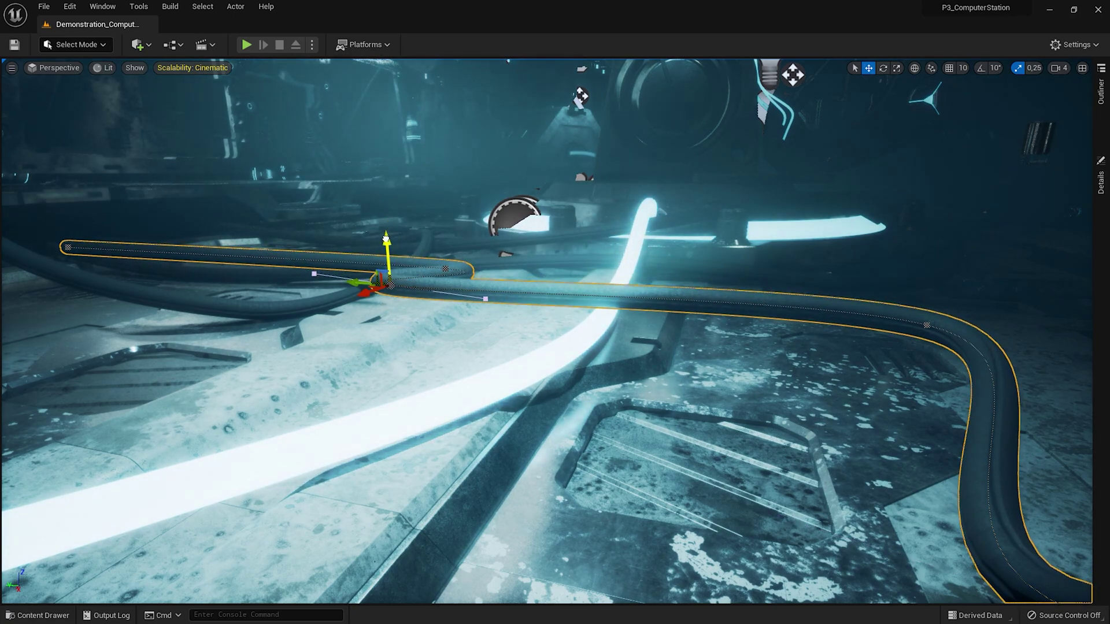
pyautogui.press('alt')
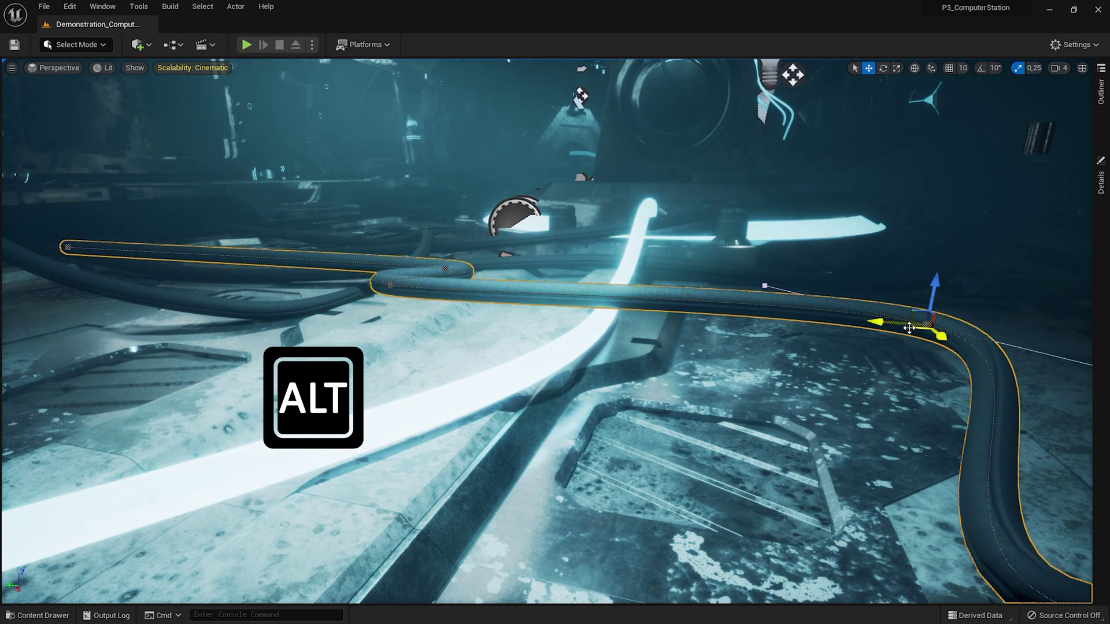
pyautogui.keyDown('alt'); pyautogui.moveTo(909, 327); pyautogui.dragTo(560, 247); pyautogui.keyUp('alt')
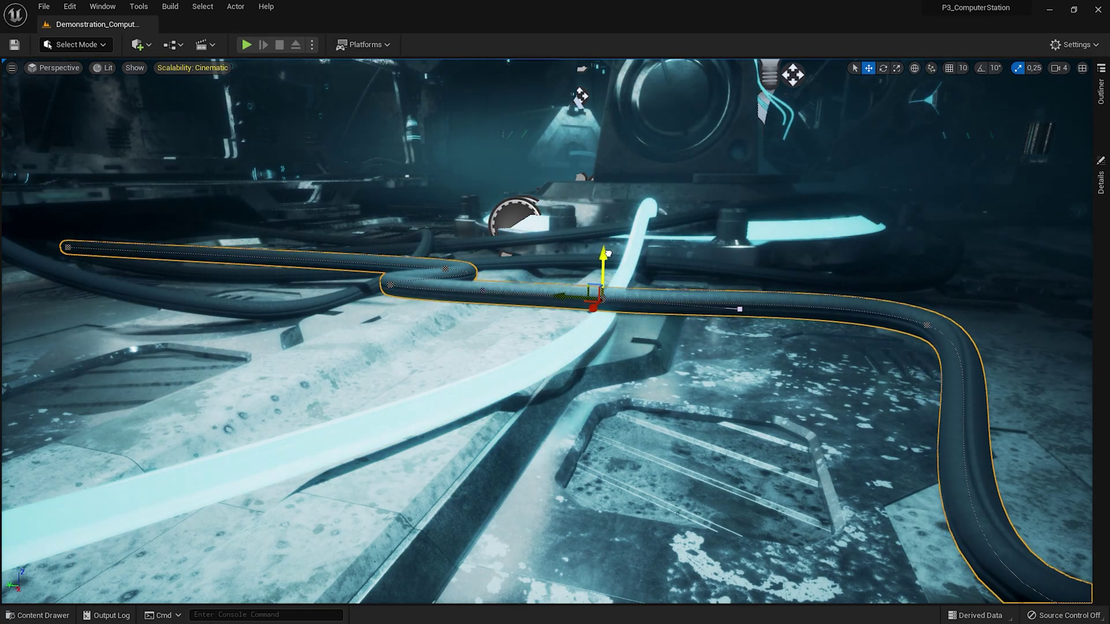
pyautogui.click(926, 324)
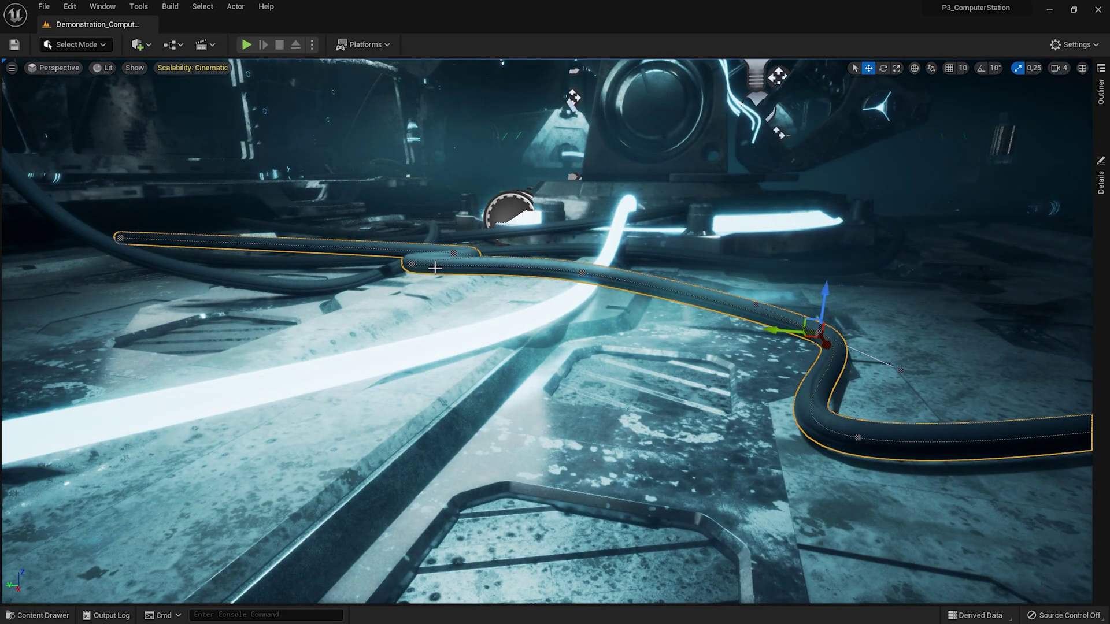
# Step: Lower the distant bend's spline point and shift it sideways toward the glowing strip to loosen the sharp turn
pyautogui.click(411, 265)
pyautogui.moveTo(410, 234); pyautogui.dragTo(413, 240)
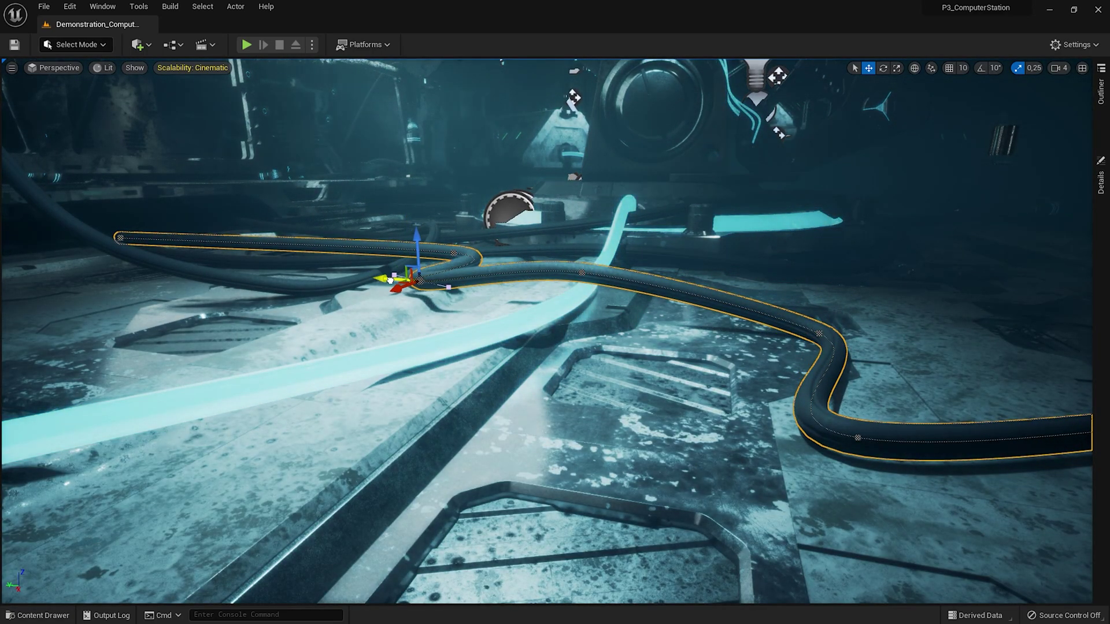
pyautogui.moveTo(390, 280); pyautogui.dragTo(490, 280)
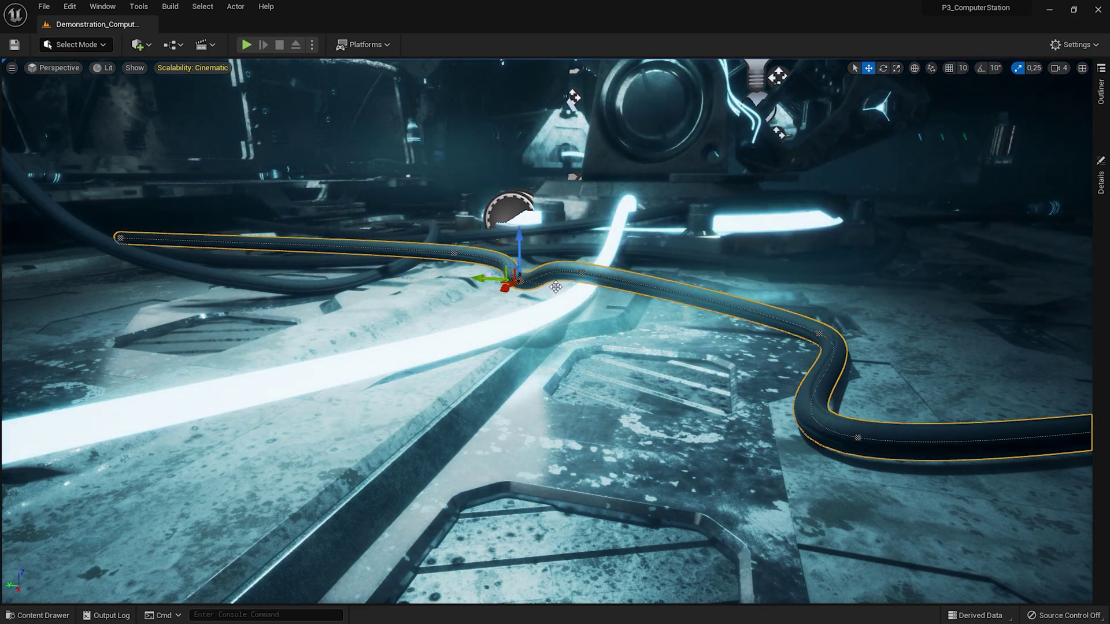
pyautogui.click(555, 287)
pyautogui.moveTo(555, 249)
pyautogui.mouseDown()
pyautogui.moveTo(559, 266)
pyautogui.moveTo(557, 254)
pyautogui.mouseUp()
# Step: Shift the spline point beyond the distant bend toward the far end and reposition the bend point into a floor-level dip
pyautogui.click(454, 253)
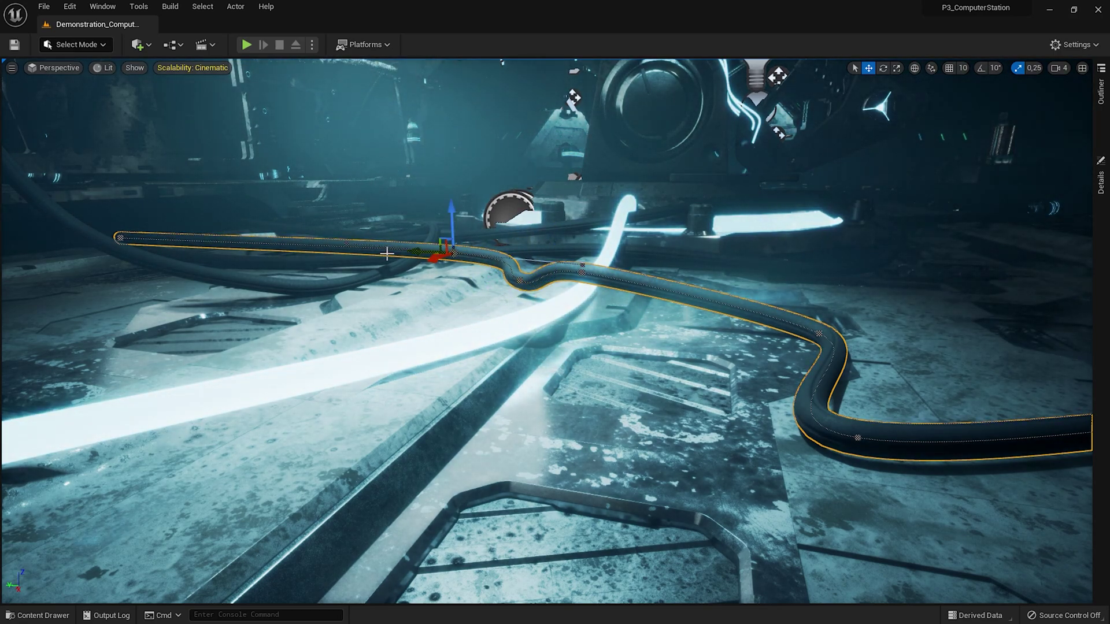
pyautogui.moveTo(411, 252); pyautogui.dragTo(362, 249)
pyautogui.click(520, 281)
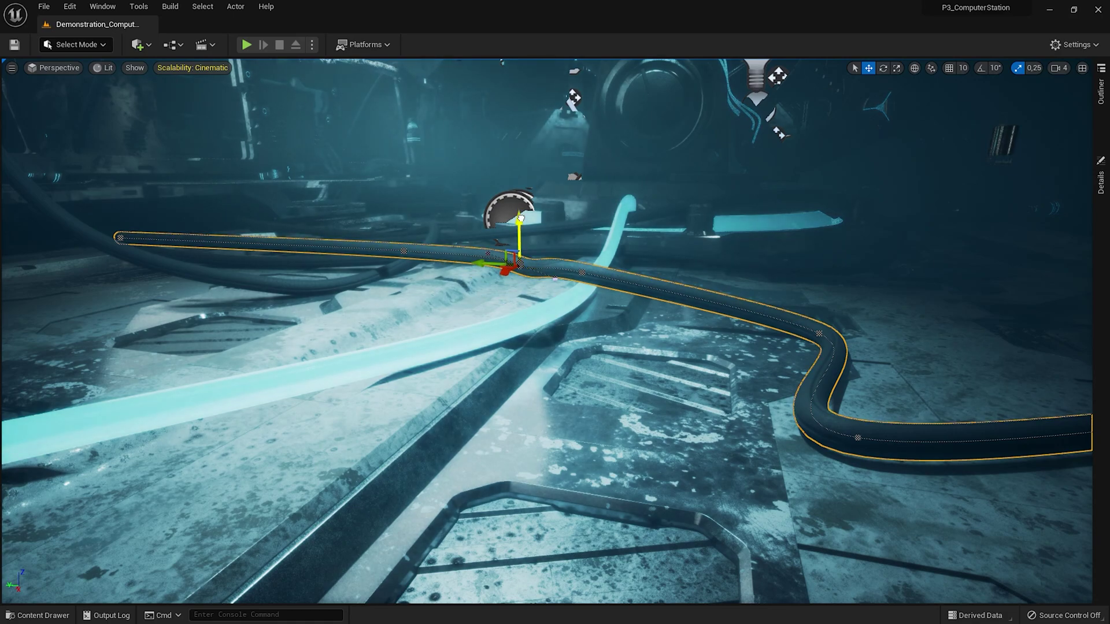
pyautogui.moveTo(521, 217); pyautogui.dragTo(486, 253)
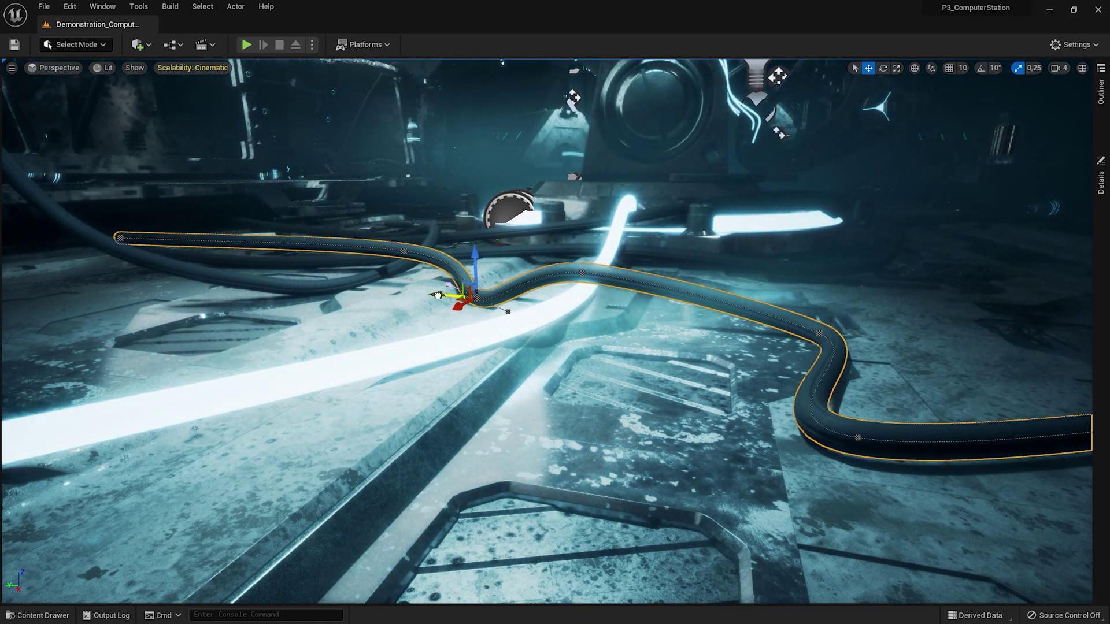
# Step: Duplicate the large bend's spline point partway toward the glowing strip and shift the dip's point to soften its curve
pyautogui.click(819, 334)
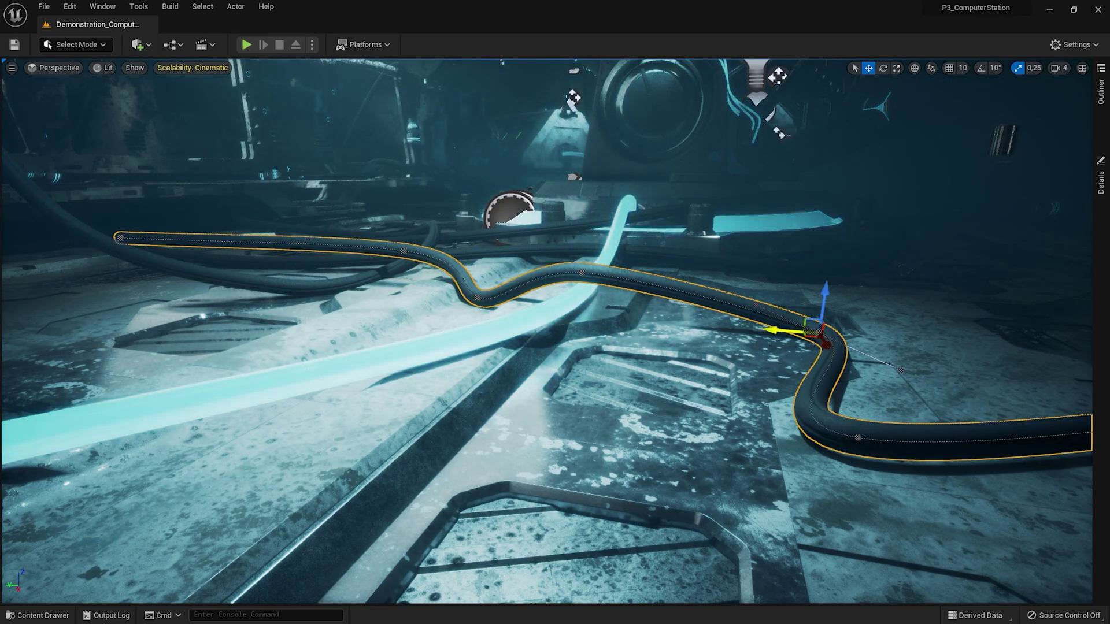
pyautogui.keyDown('alt'); pyautogui.moveTo(773, 330); pyautogui.dragTo(630, 316); pyautogui.keyUp('alt')
pyautogui.click(478, 298)
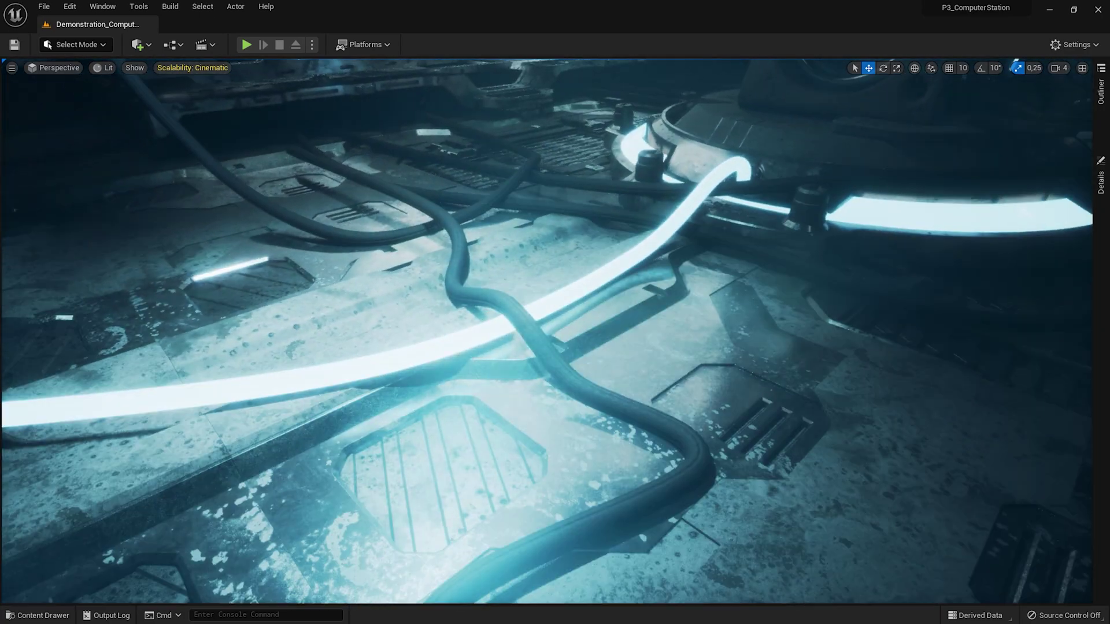
pyautogui.click(596, 395)
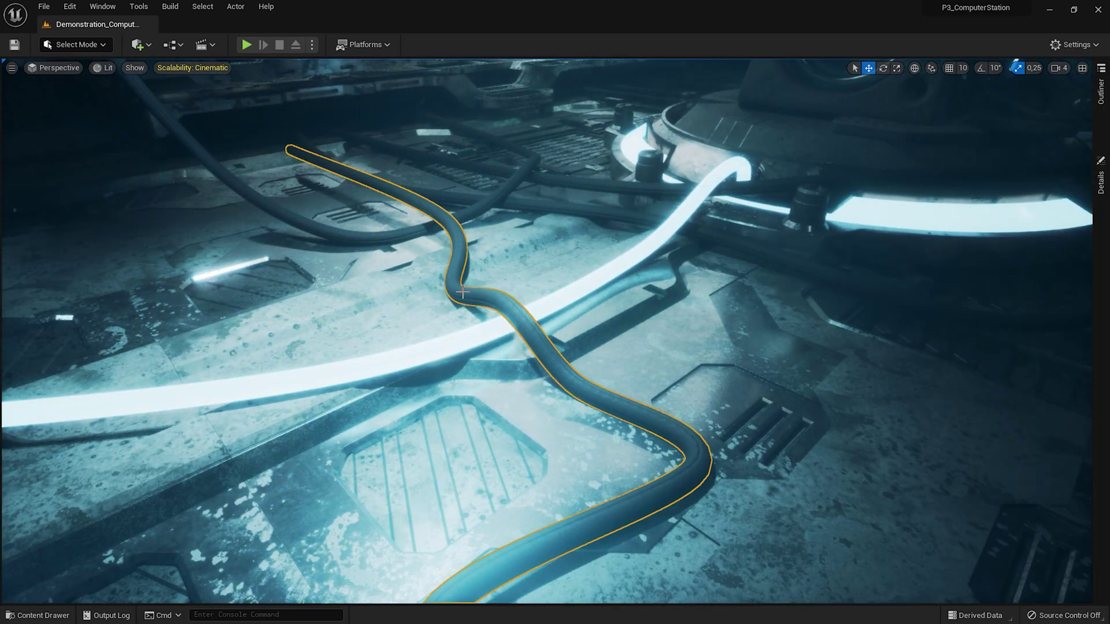
# Step: Reshape the large bend with its tangent handle and add a spline point between the two bends nearest the cable's start
pyautogui.click(699, 462)
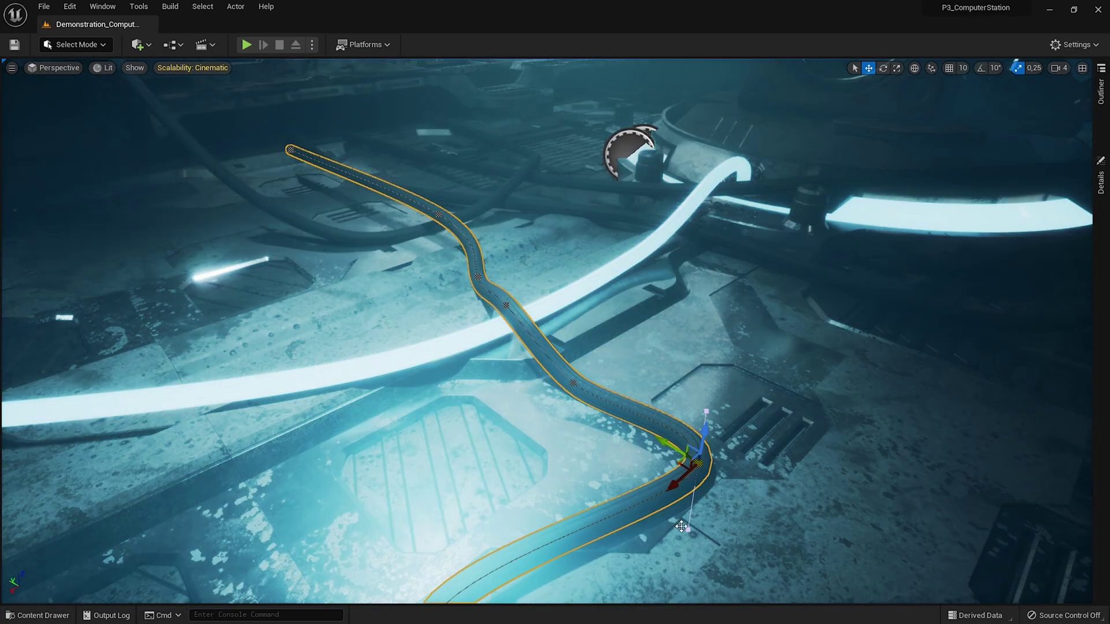
pyautogui.click(688, 530)
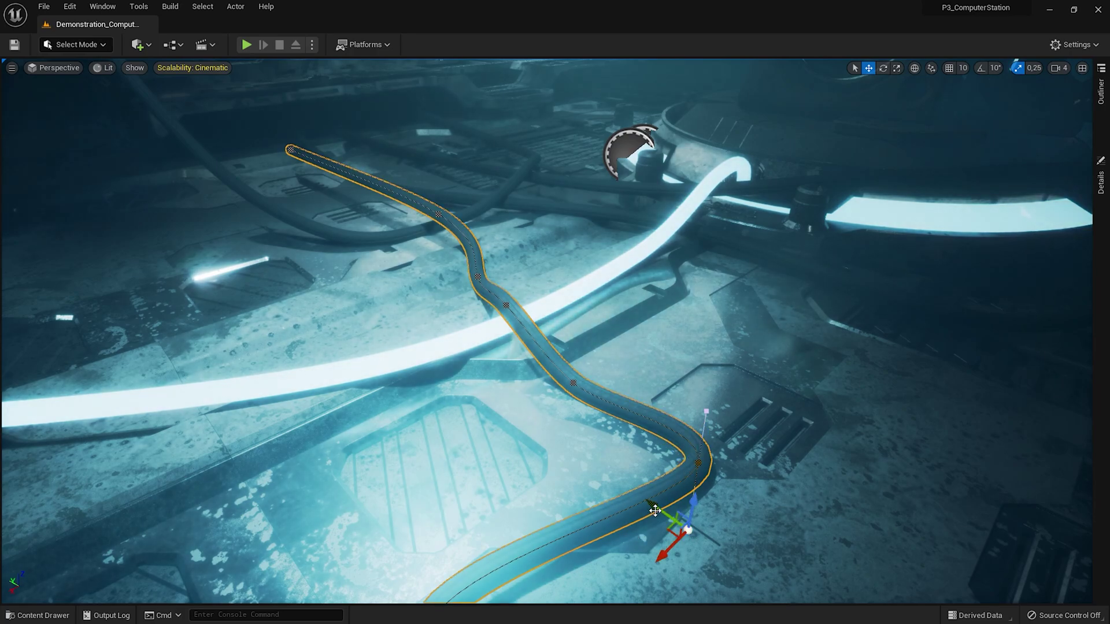
pyautogui.moveTo(654, 506); pyautogui.dragTo(681, 511)
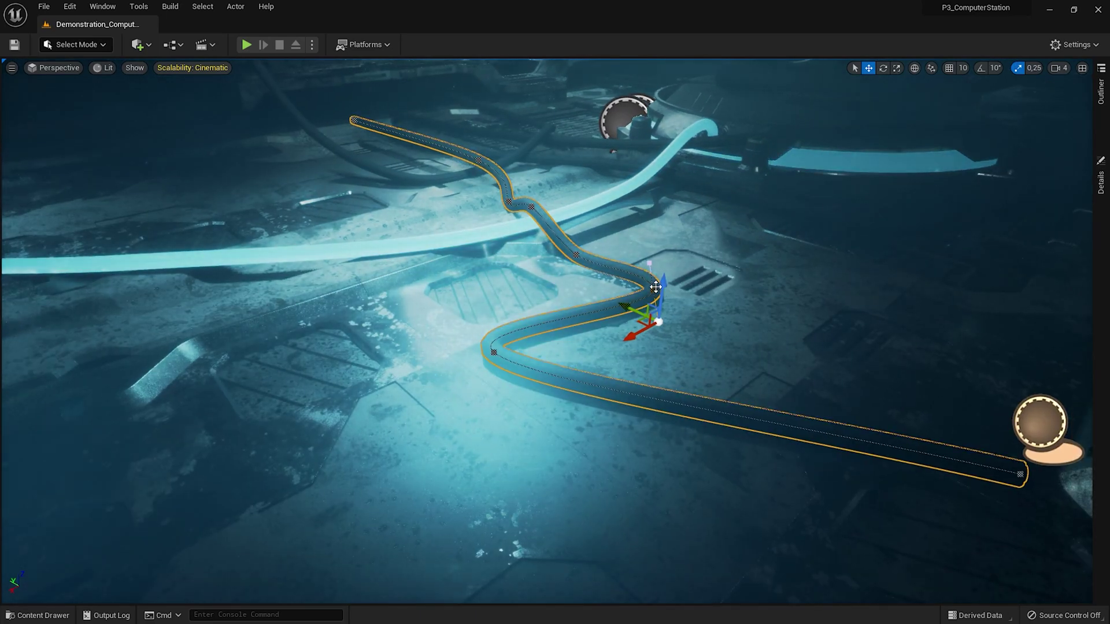
pyautogui.click(653, 290)
pyautogui.moveTo(635, 290); pyautogui.dragTo(515, 295)
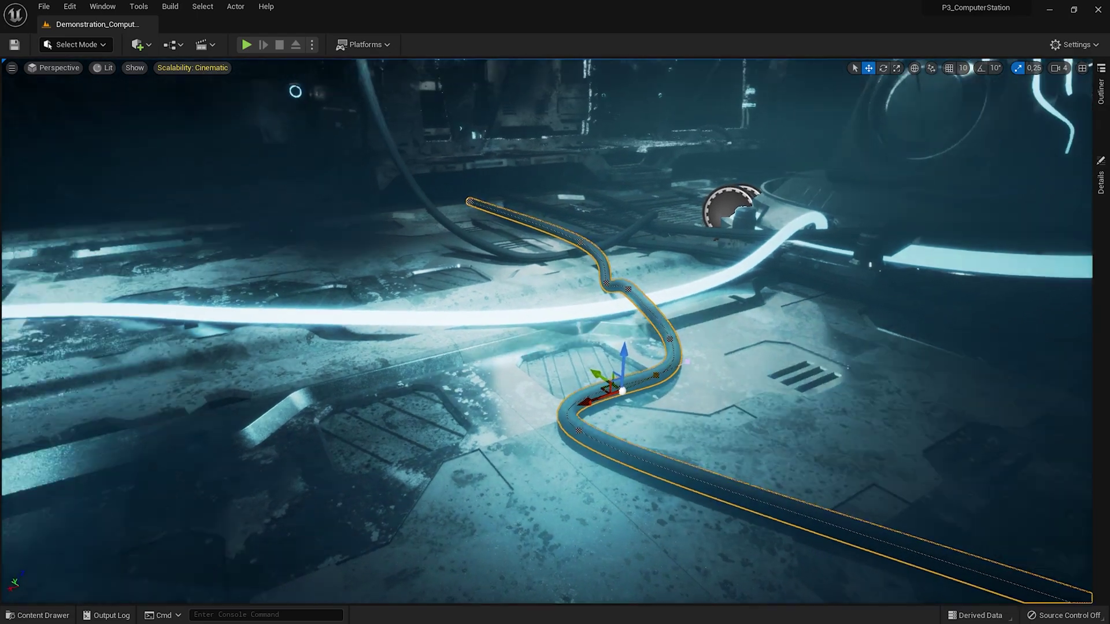
# Step: Extend the cable's far end toward the wall structure and lower the former end point onto the floor
pyautogui.press('g')
pyautogui.moveTo(744, 384); pyautogui.dragTo(769, 382, button='right')
pyautogui.click(540, 430)
pyautogui.press('g')
pyautogui.click(451, 392)
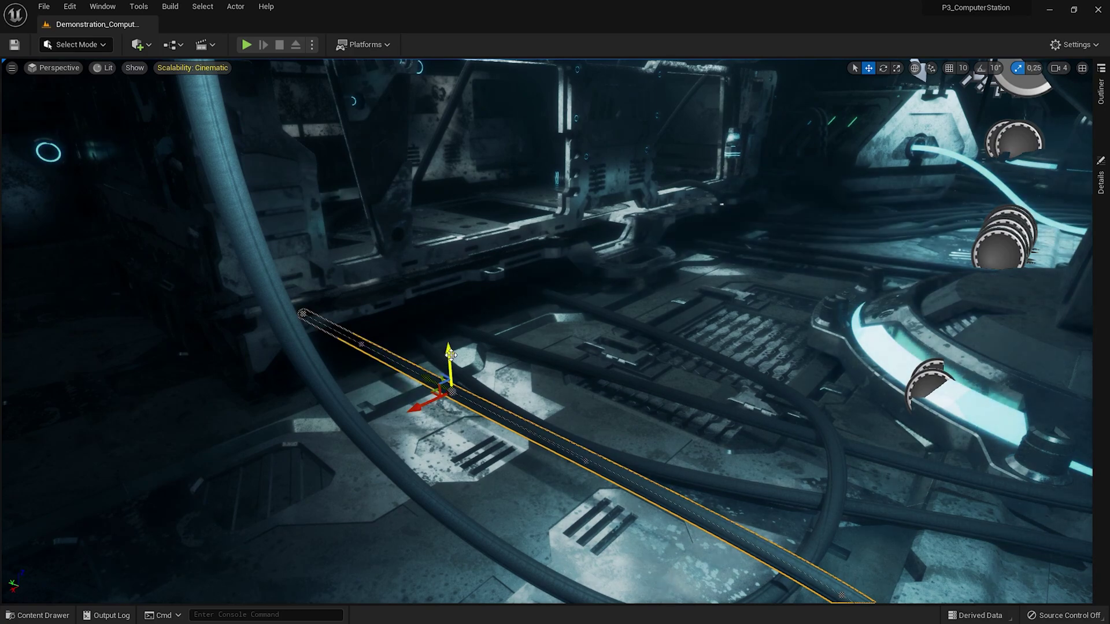
pyautogui.moveTo(451, 354); pyautogui.dragTo(450, 382)
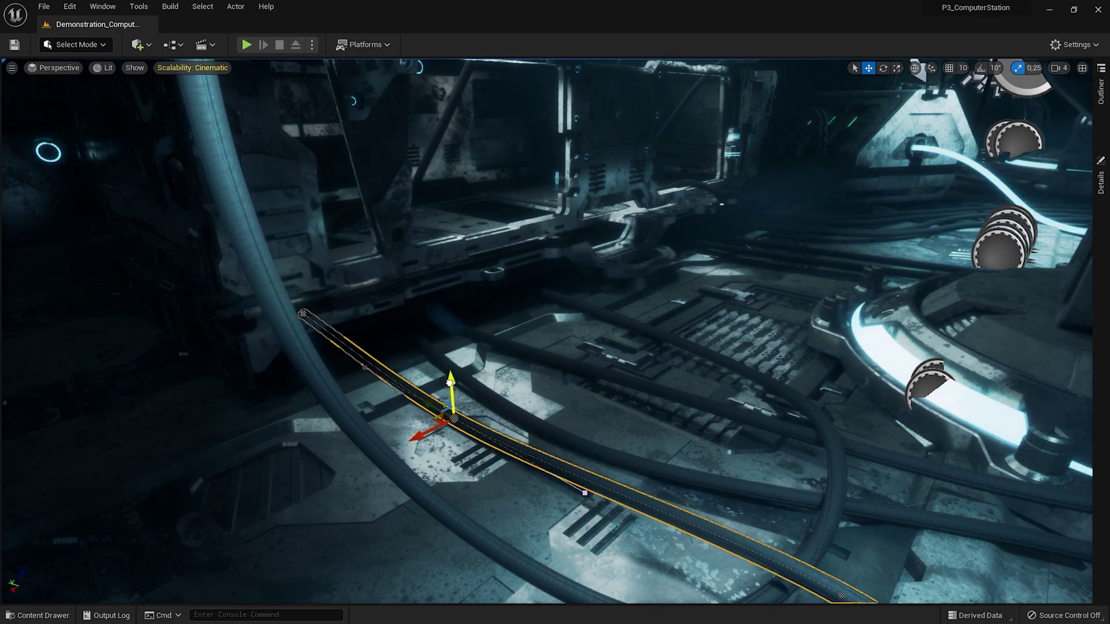
pyautogui.moveTo(612, 390); pyautogui.dragTo(620, 400)
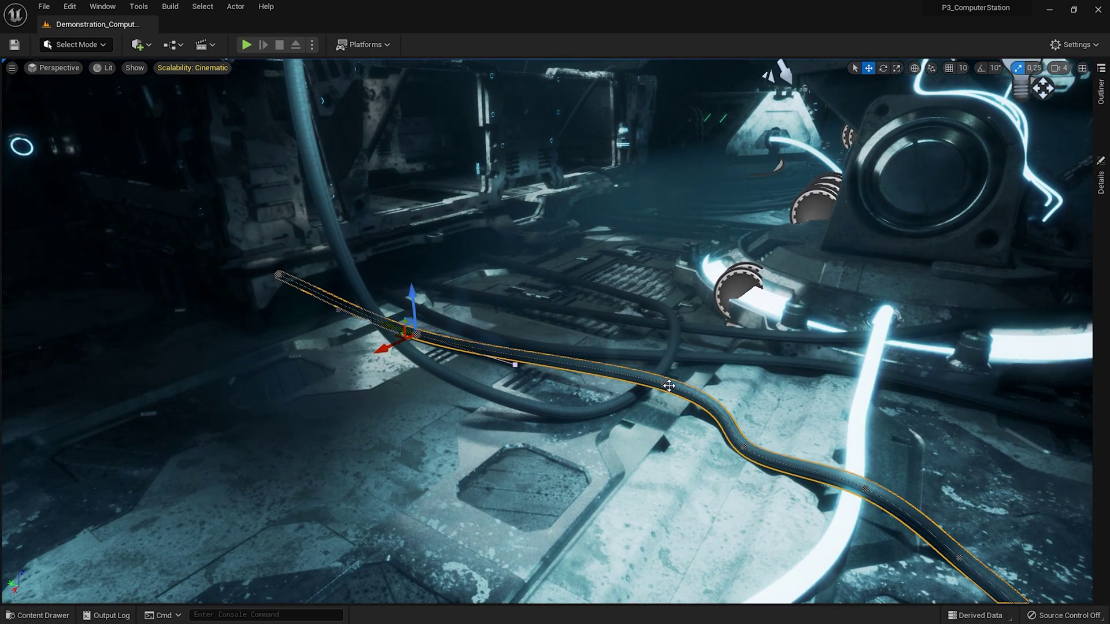
# Step: Add a spline point on the far section, lower it to the floor, adjust the neighbouring point's height and hide the editor icons
pyautogui.click(744, 447)
pyautogui.click(664, 383)
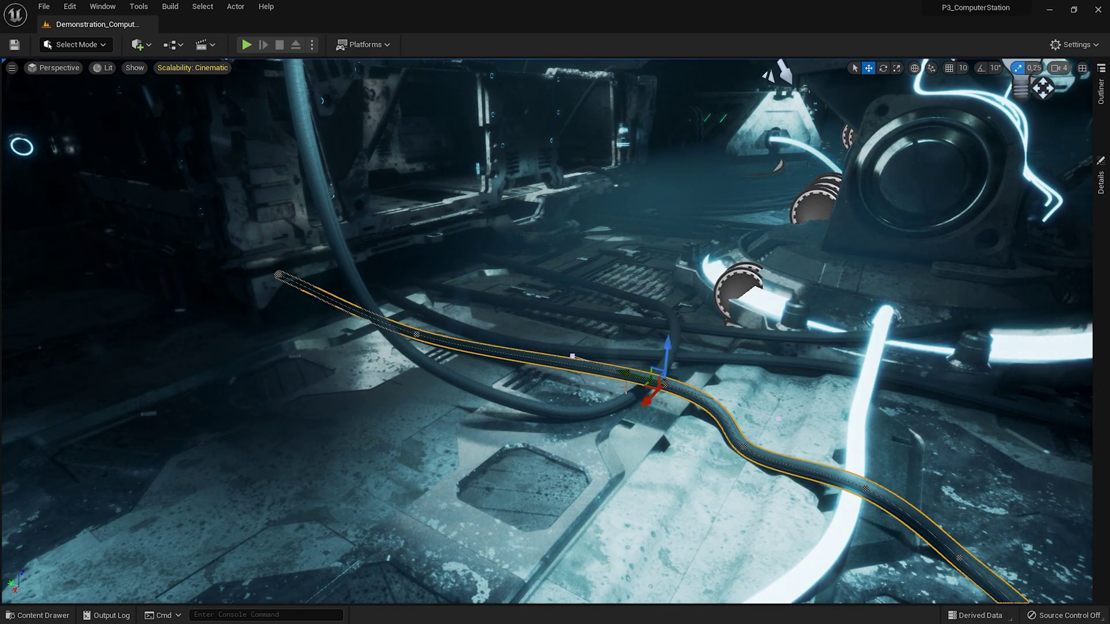
pyautogui.moveTo(614, 376); pyautogui.dragTo(520, 356)
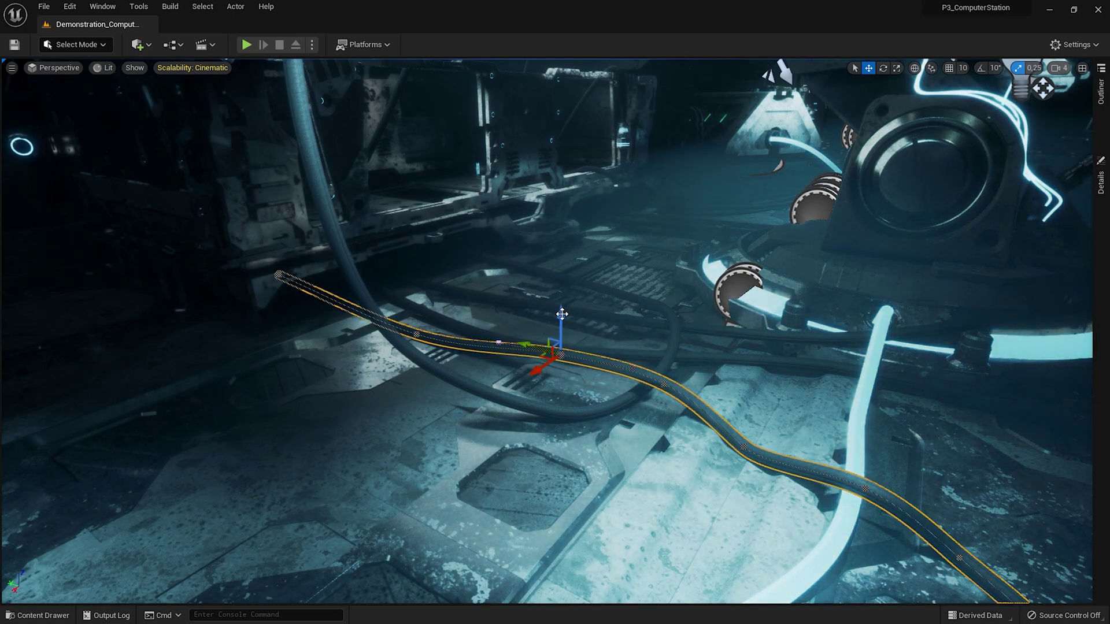
pyautogui.moveTo(561, 314); pyautogui.dragTo(562, 341)
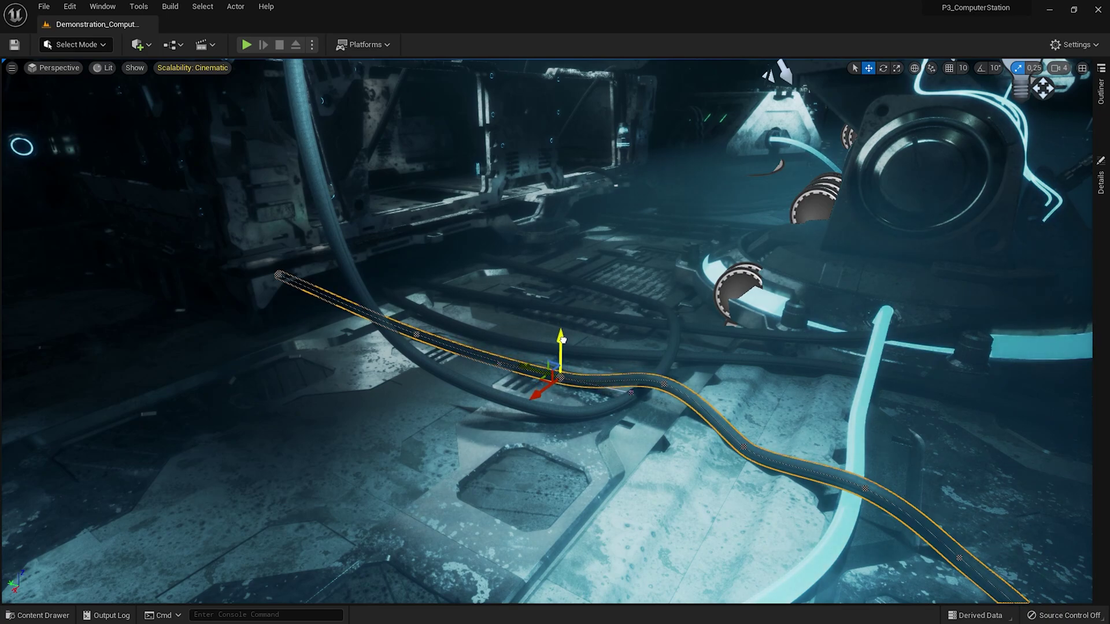
pyautogui.click(415, 333)
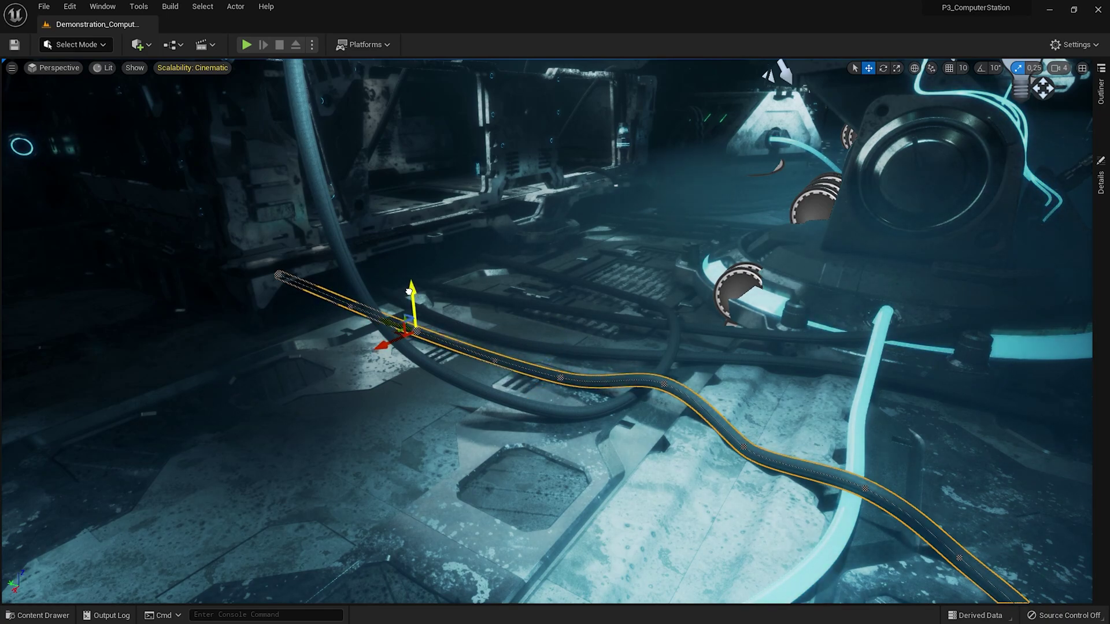
pyautogui.press('g')
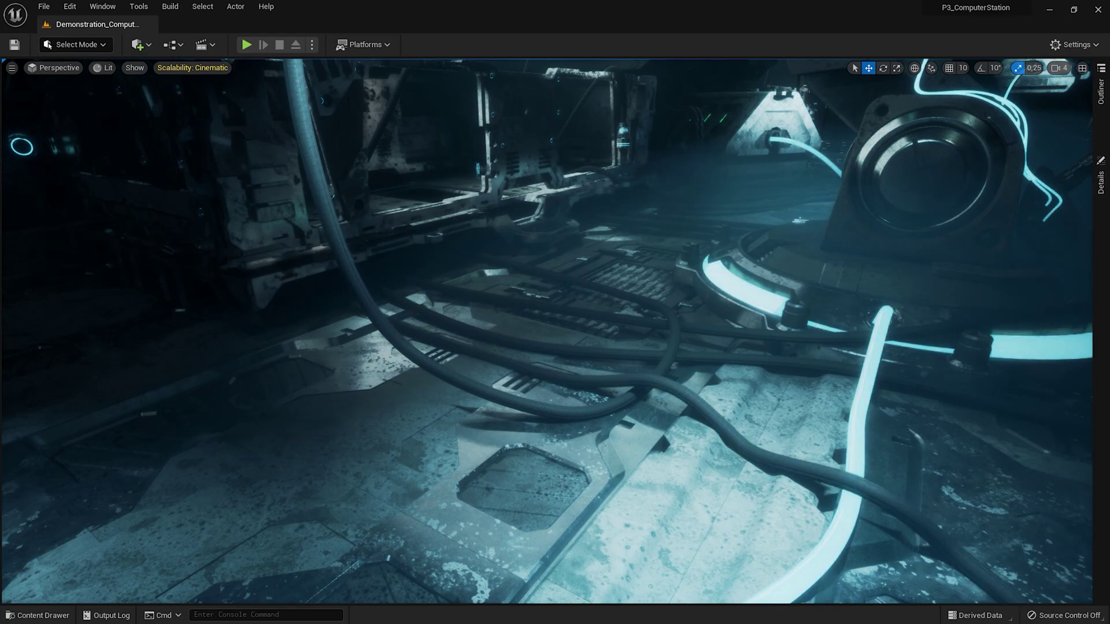
# Step: Select the cable, show the editor icons again and delete the spline point at the large bend nearest the cable's start
pyautogui.press('s')
pyautogui.moveTo(415, 333); pyautogui.dragTo(372, 315, button='right')
pyautogui.press('w')
pyautogui.press('s')
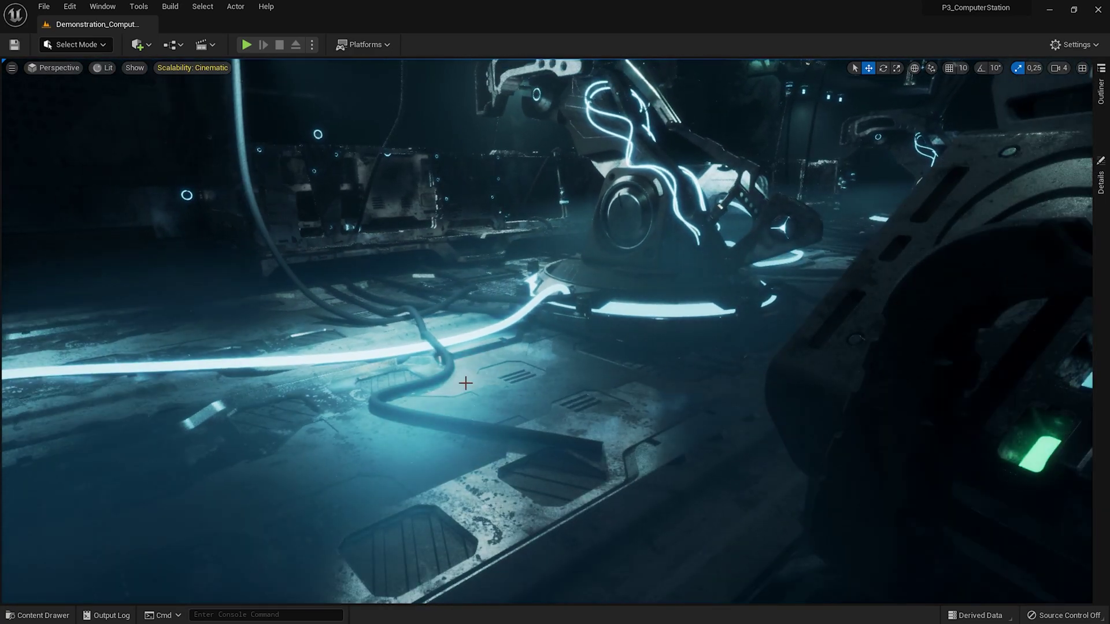
pyautogui.click(376, 401)
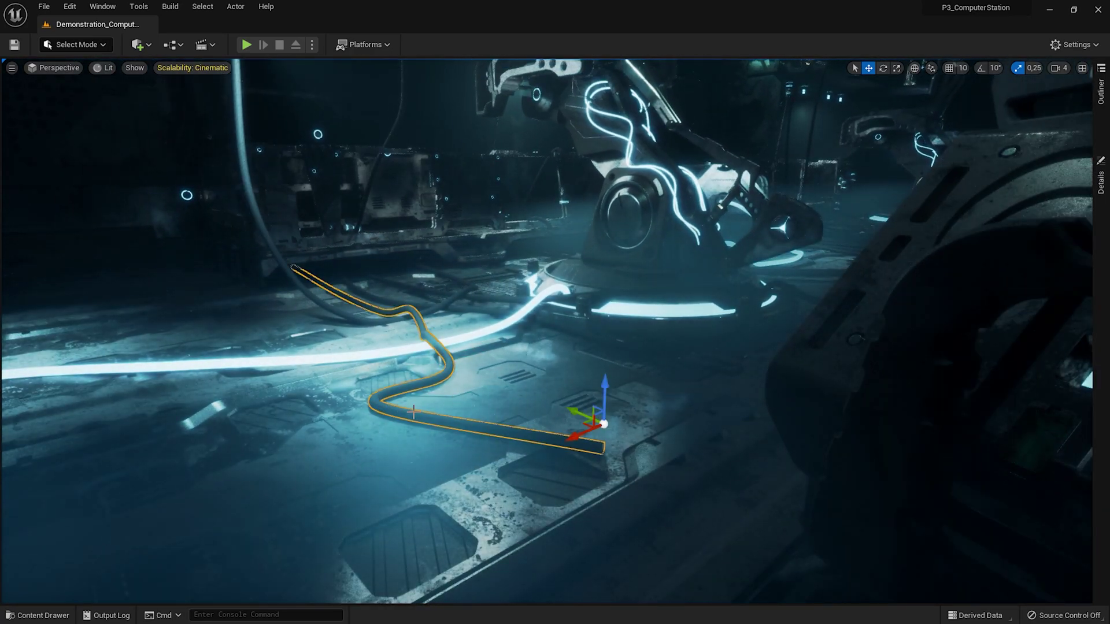
pyautogui.press('g')
pyautogui.click(379, 405)
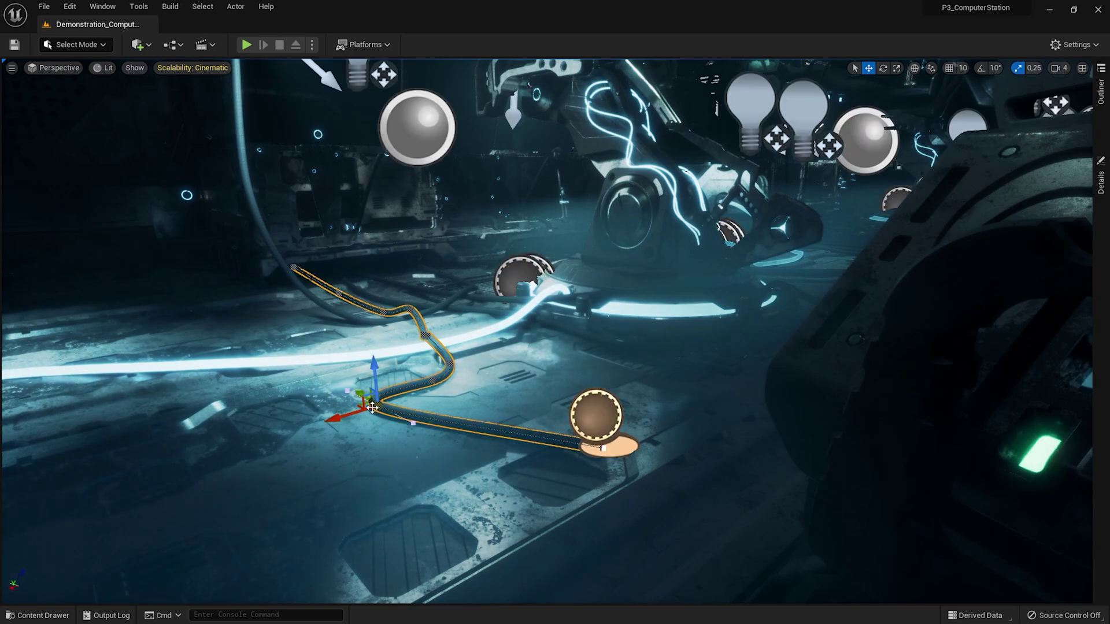
pyautogui.press('Delete')
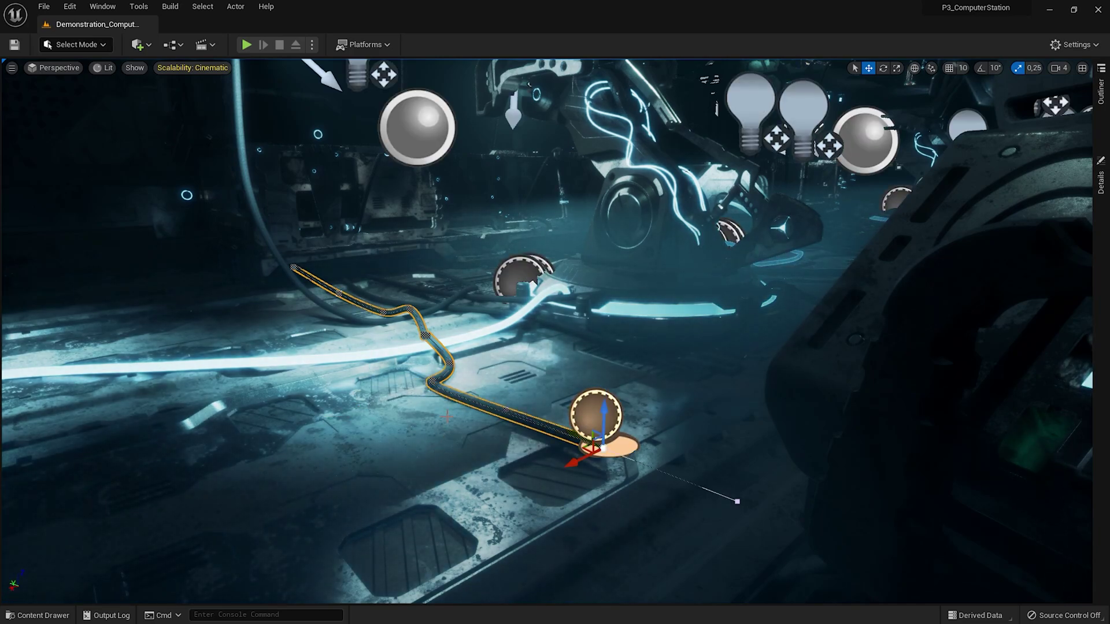
# Step: Move the spline point at the sharp bend along the floor toward the cable's far end to smooth that section
pyautogui.click(433, 381)
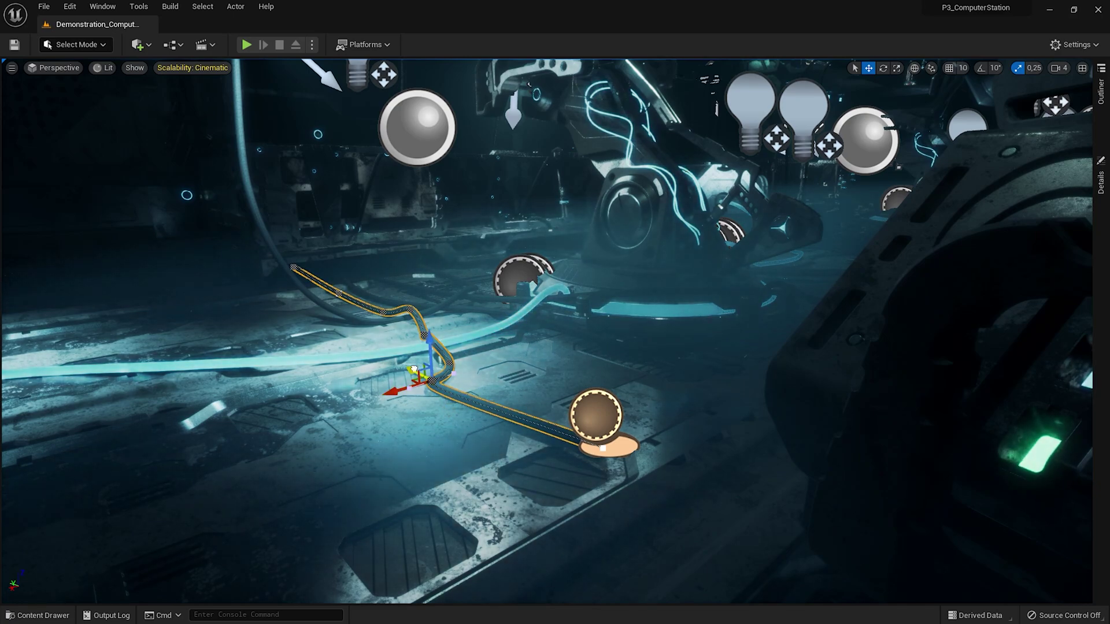
pyautogui.moveTo(414, 369); pyautogui.dragTo(429, 412)
pyautogui.press('e')
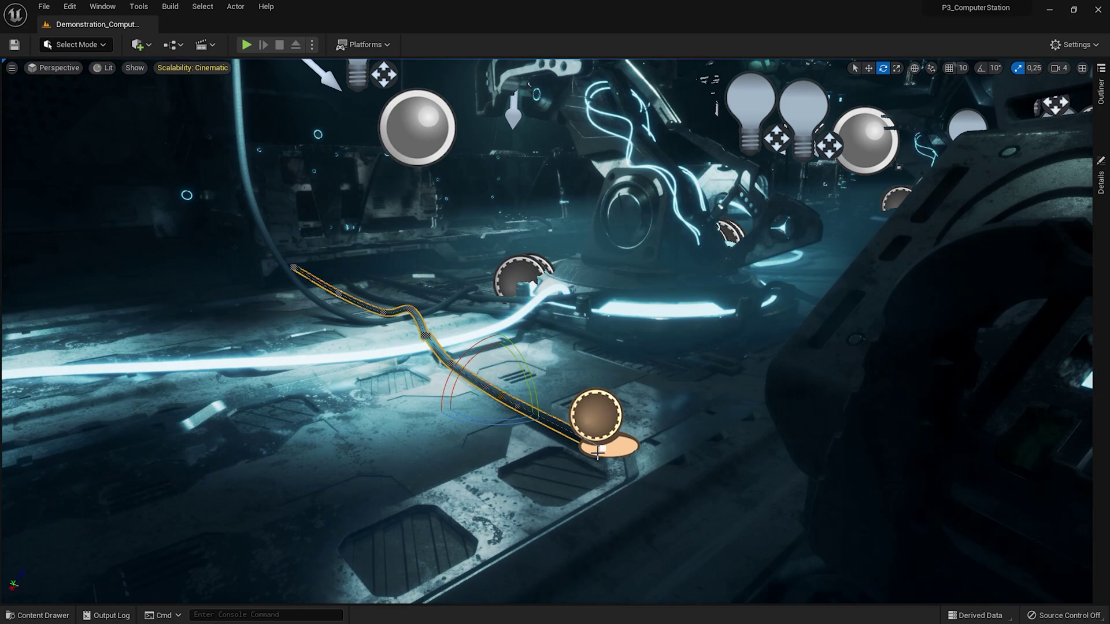
# Step: Move the cable's far end point along the floor onto the nearby grate panel
pyautogui.click(603, 451)
pyautogui.press('r')
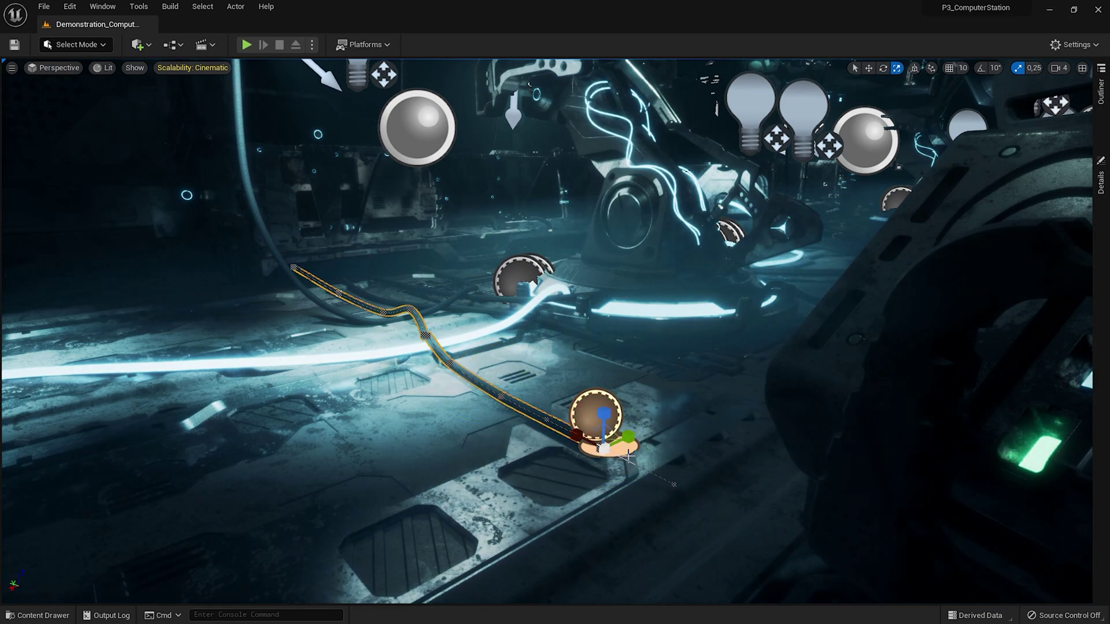
pyautogui.press('w')
pyautogui.moveTo(582, 461); pyautogui.dragTo(513, 473)
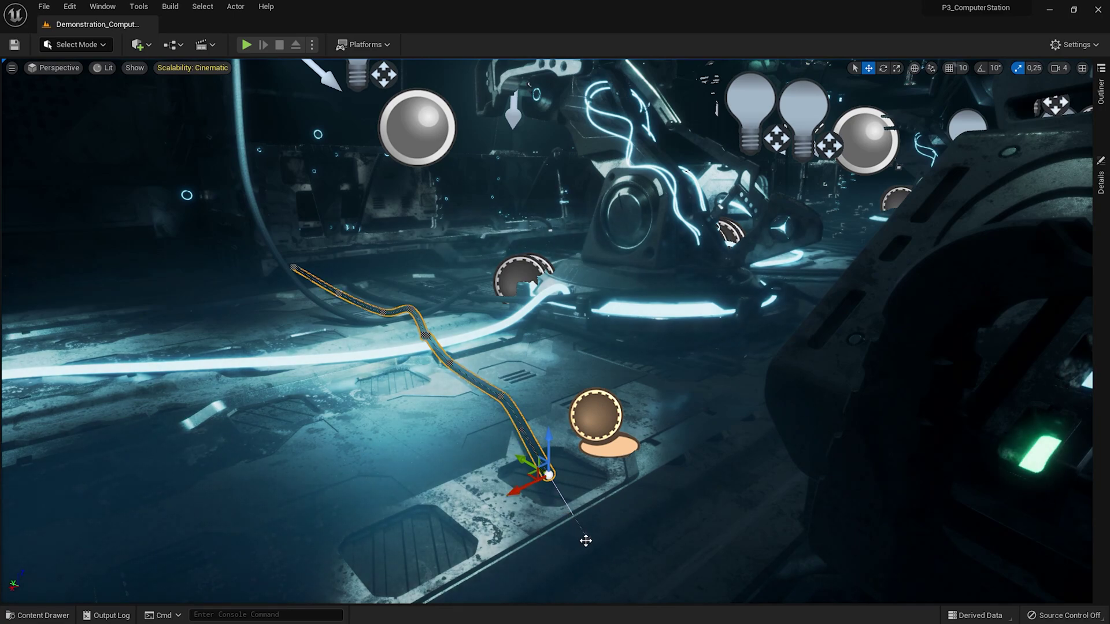
# Step: Reshape the cable's far end into a smooth curve with the end point's tangent handle and hide the editor icons
pyautogui.click(586, 541)
pyautogui.moveTo(585, 540); pyautogui.dragTo(546, 565)
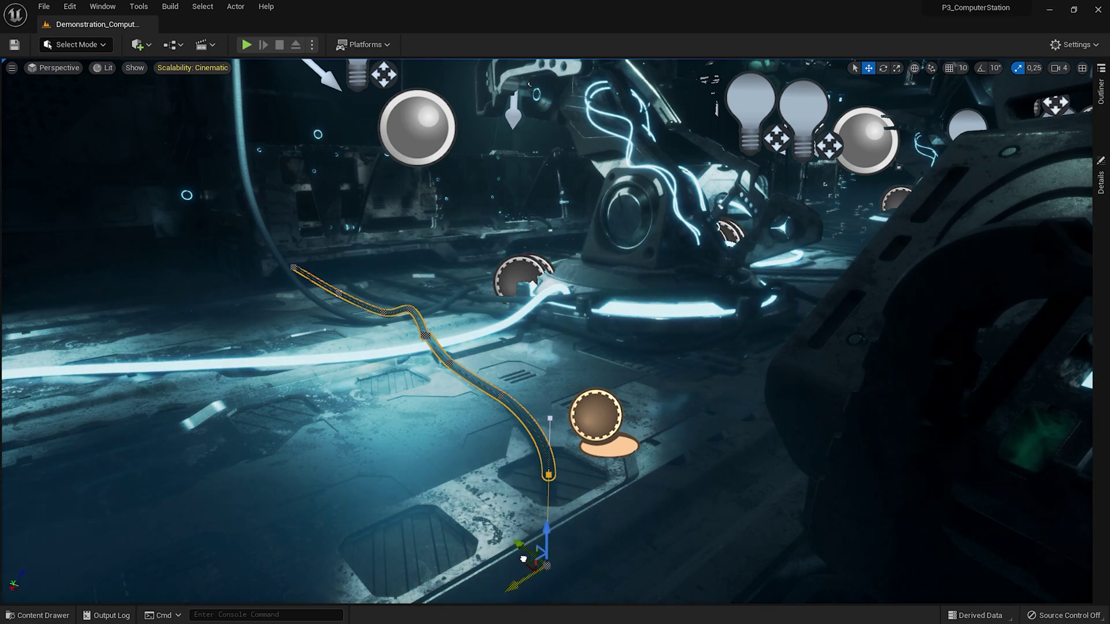
pyautogui.press('g')
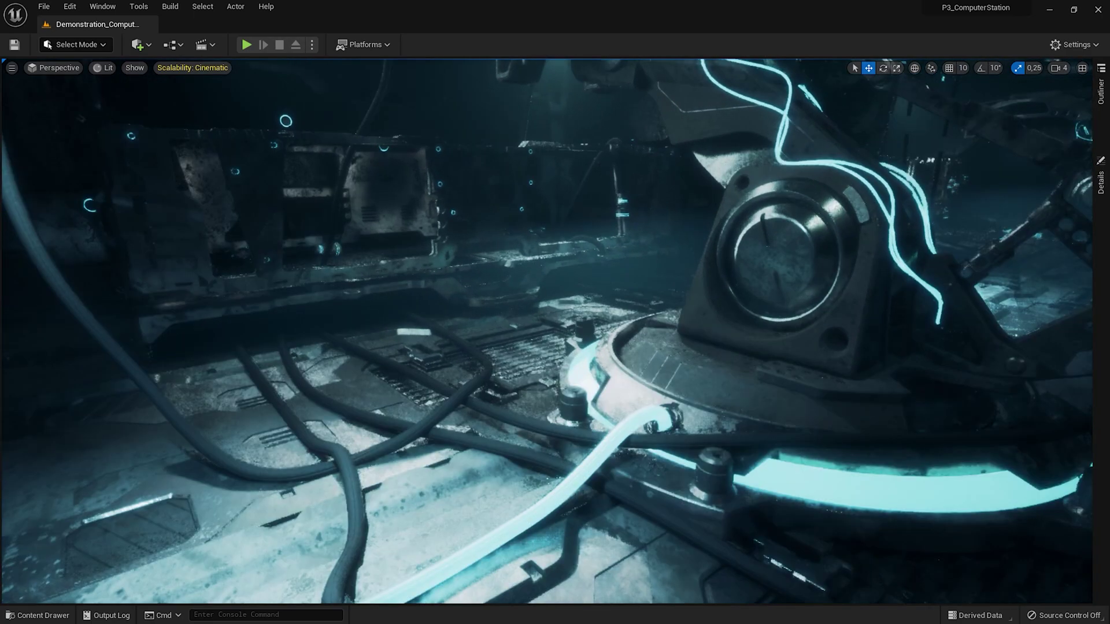
pyautogui.press('s')
pyautogui.moveTo(546, 331); pyautogui.dragTo(572, 367, button='right')
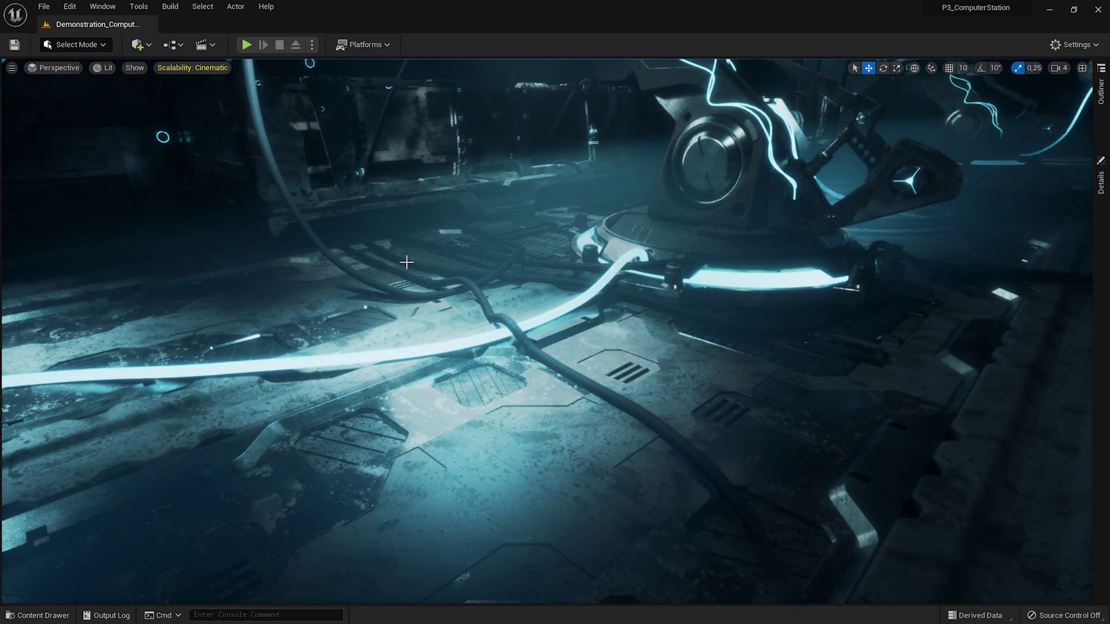
# Step: Open the BP_SplineTool_ClassicCable blueprint from the Blueprint folder and examine the nodes of its Construction Script
pyautogui.click(38, 615)
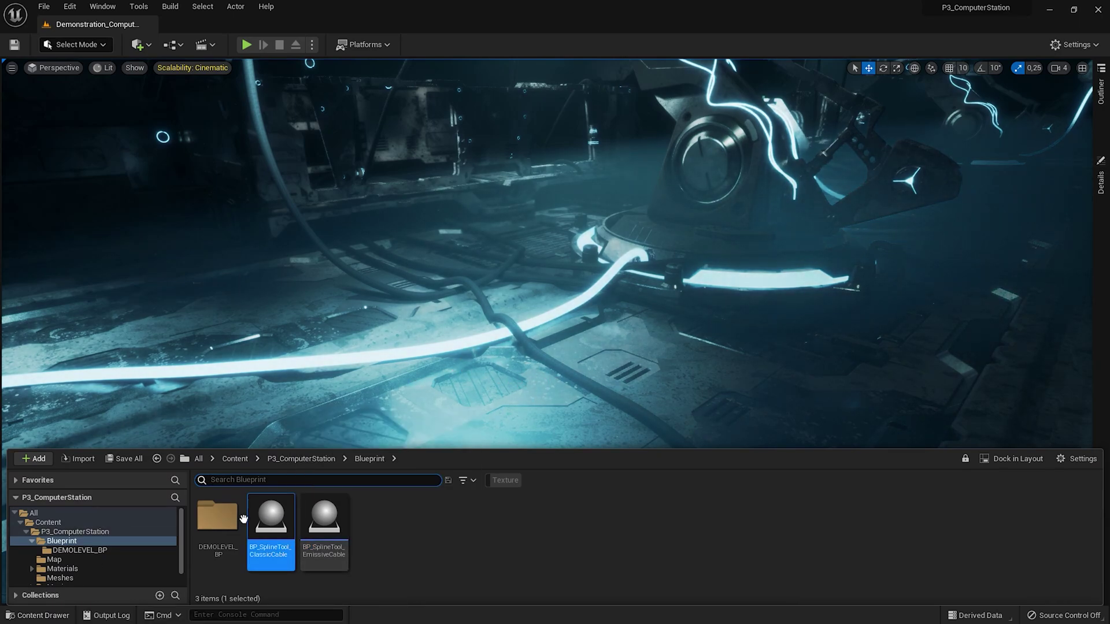
pyautogui.doubleClick(284, 525)
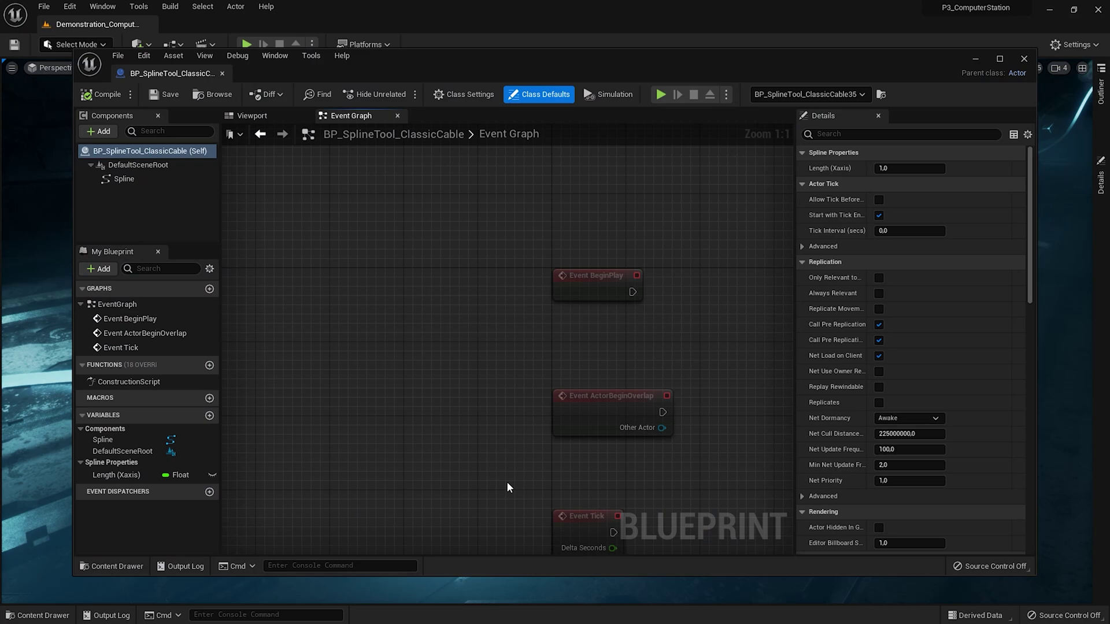
pyautogui.doubleClick(131, 380)
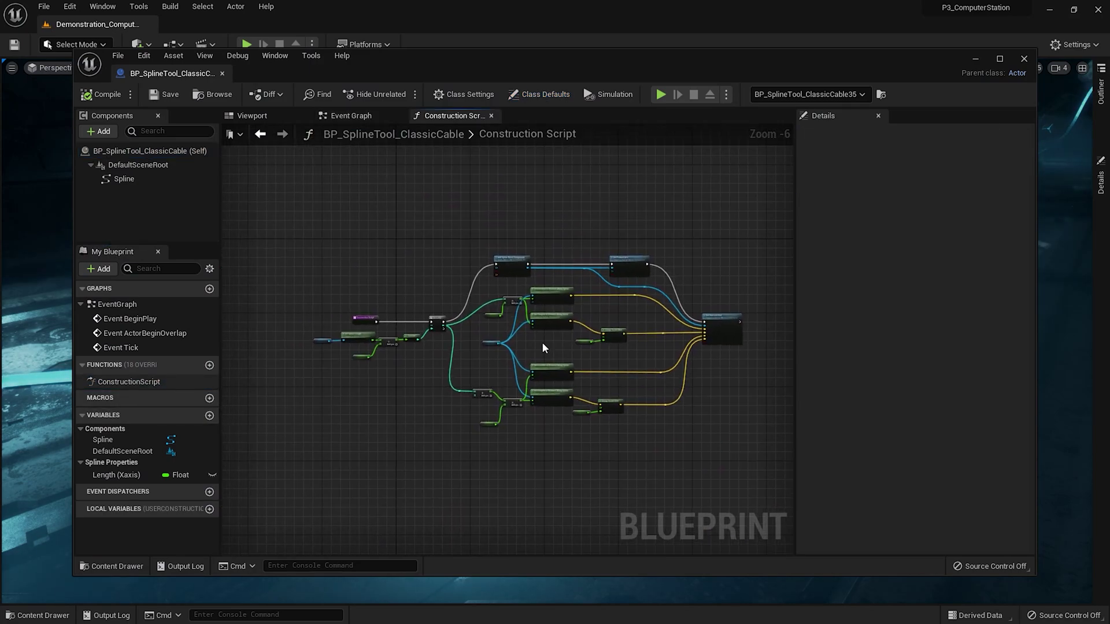
pyautogui.click(510, 263)
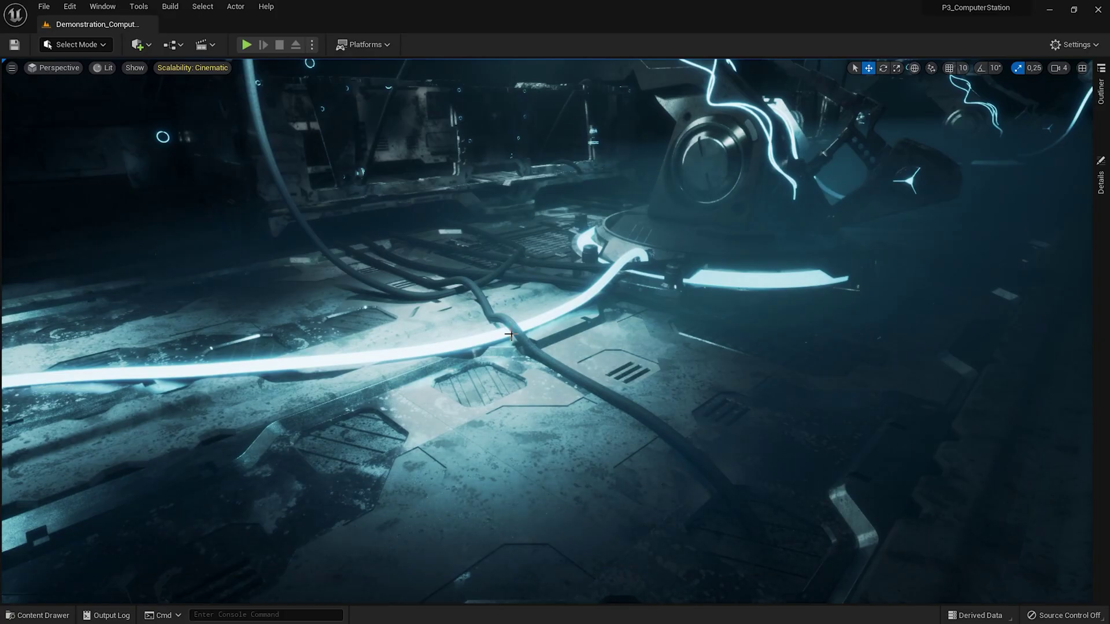
# Step: Select the classic cable on the floor and examine it up close with its selection outline hidden
pyautogui.click(523, 414)
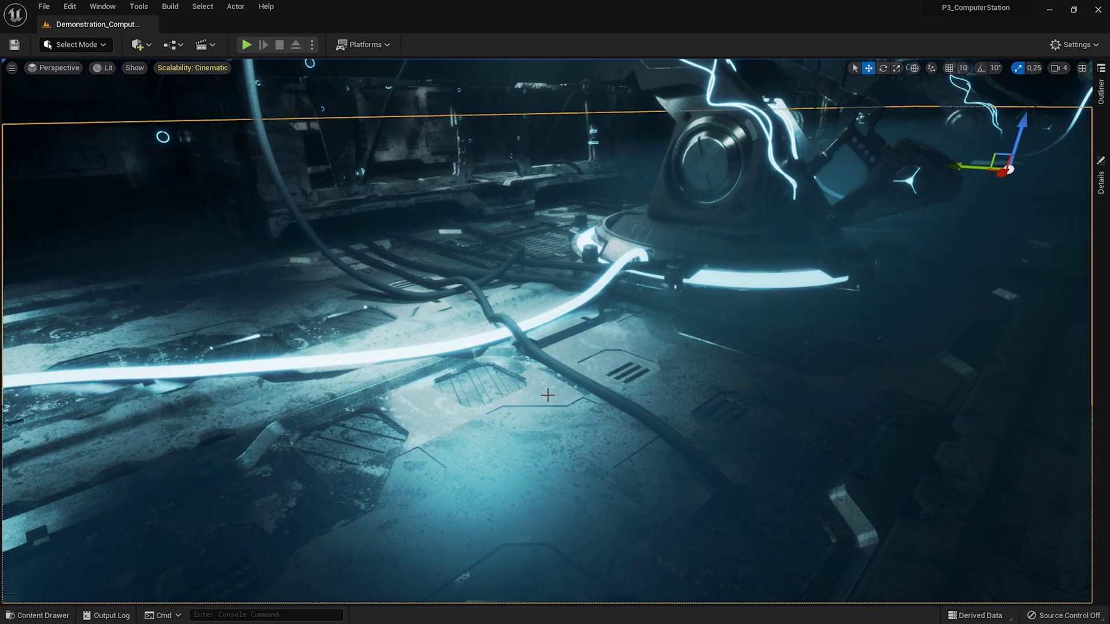
pyautogui.moveTo(568, 392); pyautogui.dragTo(576, 486, button='middle')
pyautogui.click(549, 268)
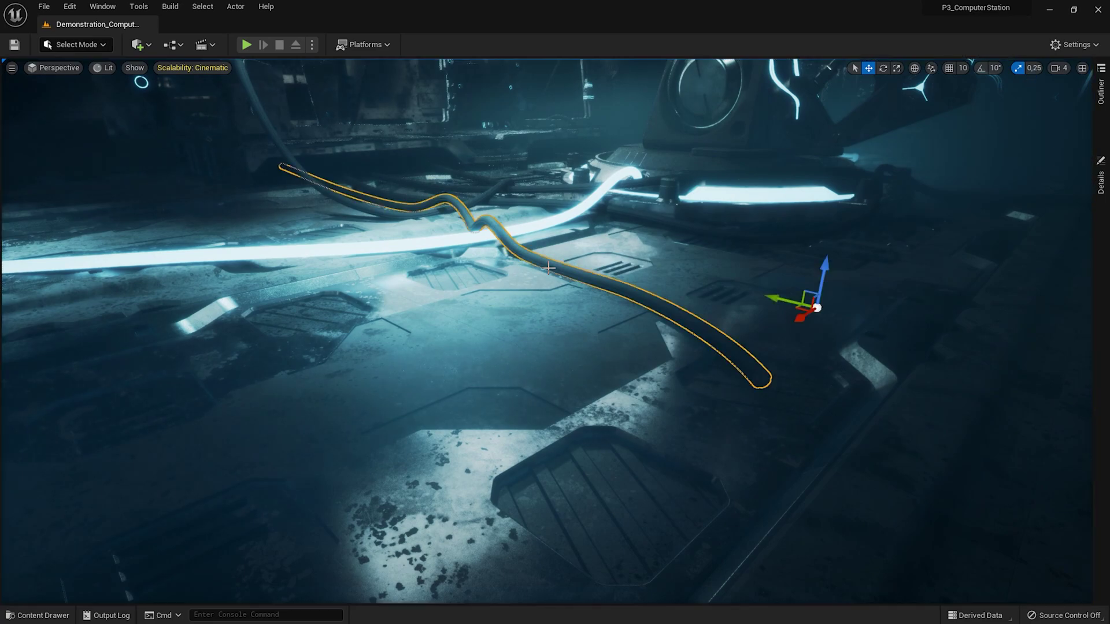
pyautogui.moveTo(580, 412); pyautogui.dragTo(579, 359)
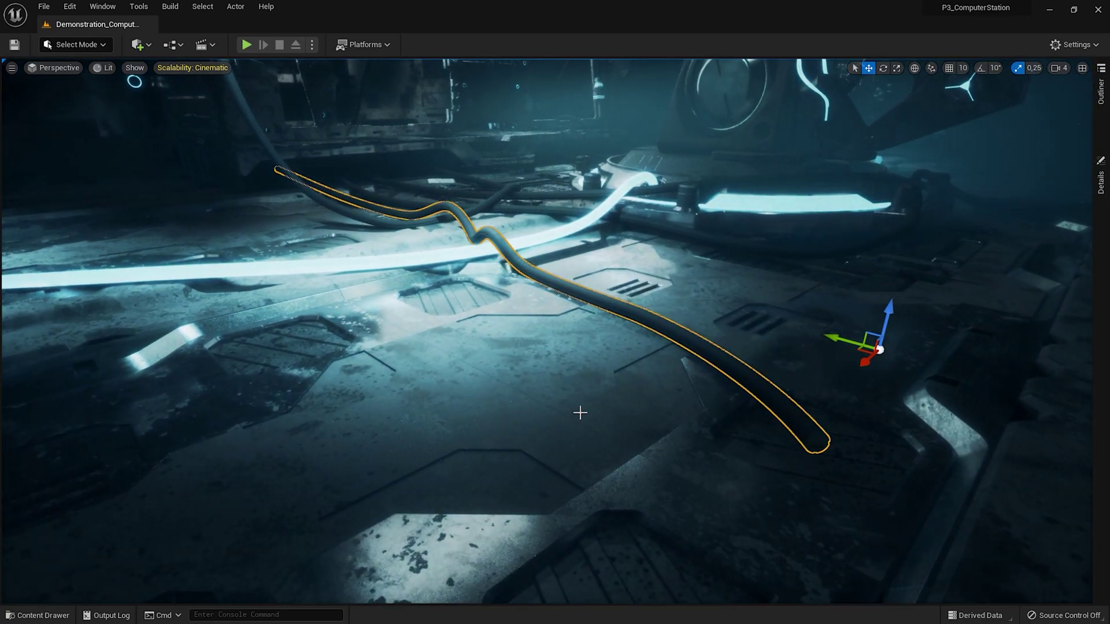
pyautogui.press('g')
pyautogui.press('g')
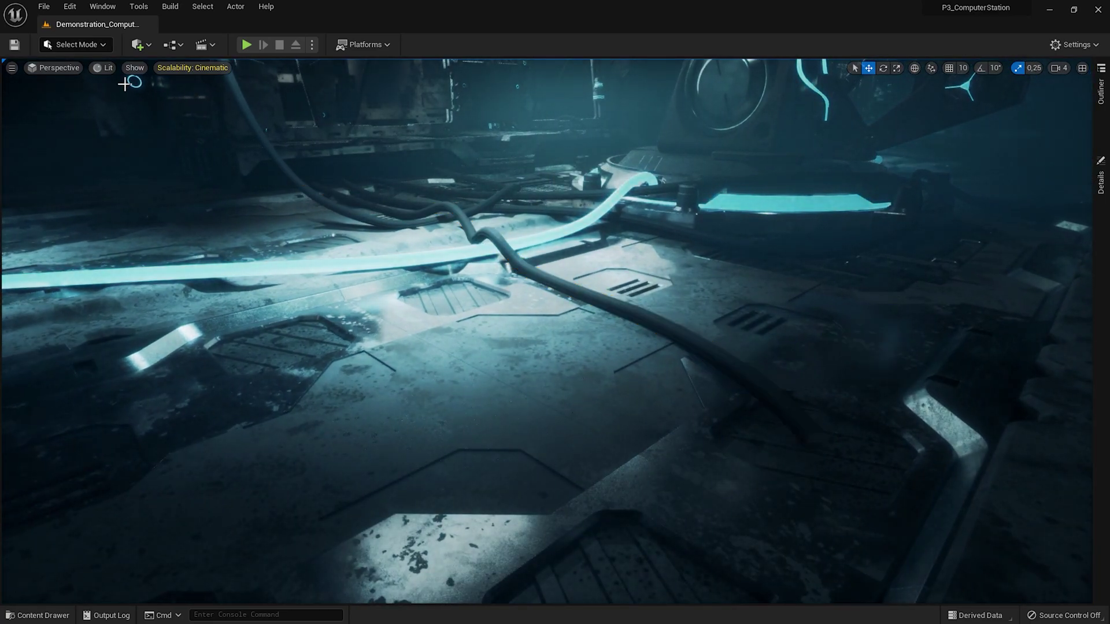
# Step: Set the viewport to the Nanite Triangles visualization and examine the cables against the surrounding meshes
pyautogui.click(110, 66)
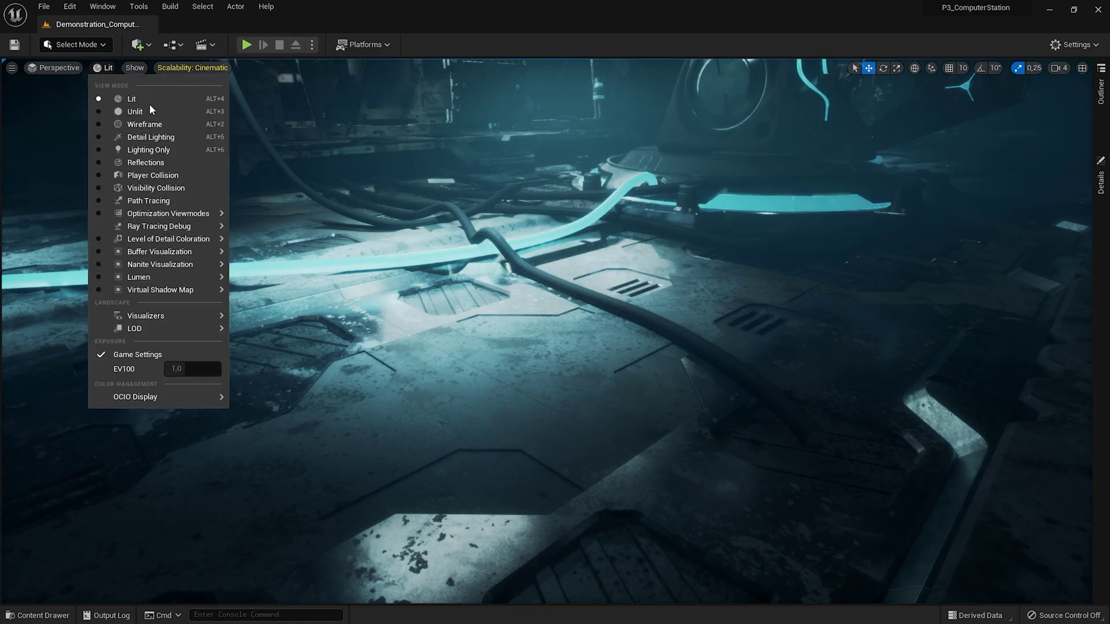
pyautogui.moveTo(173, 258)
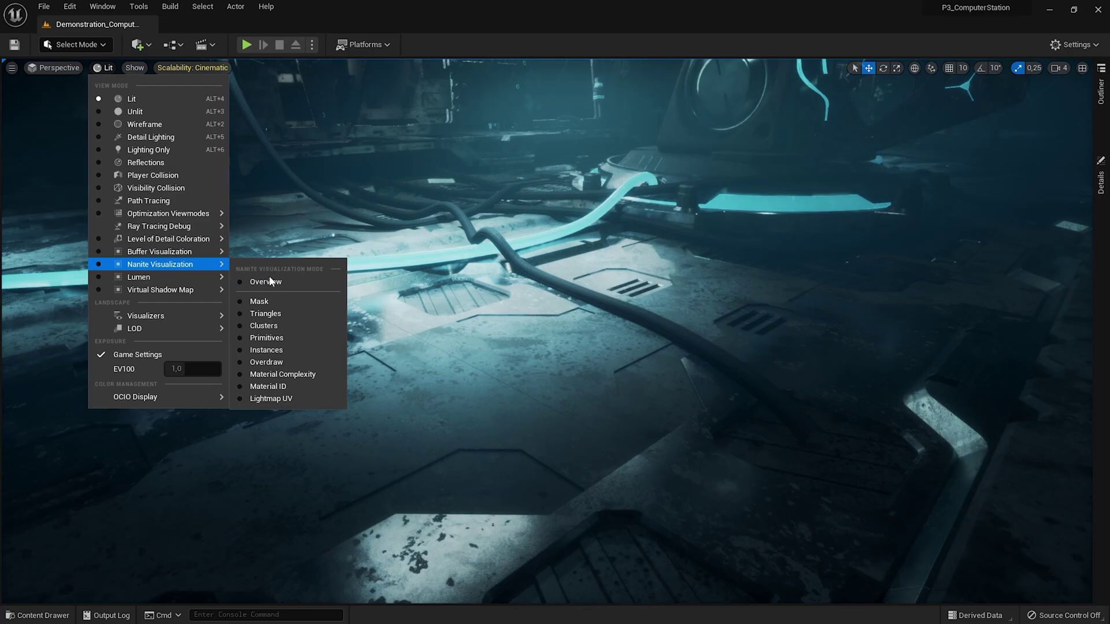
pyautogui.click(272, 313)
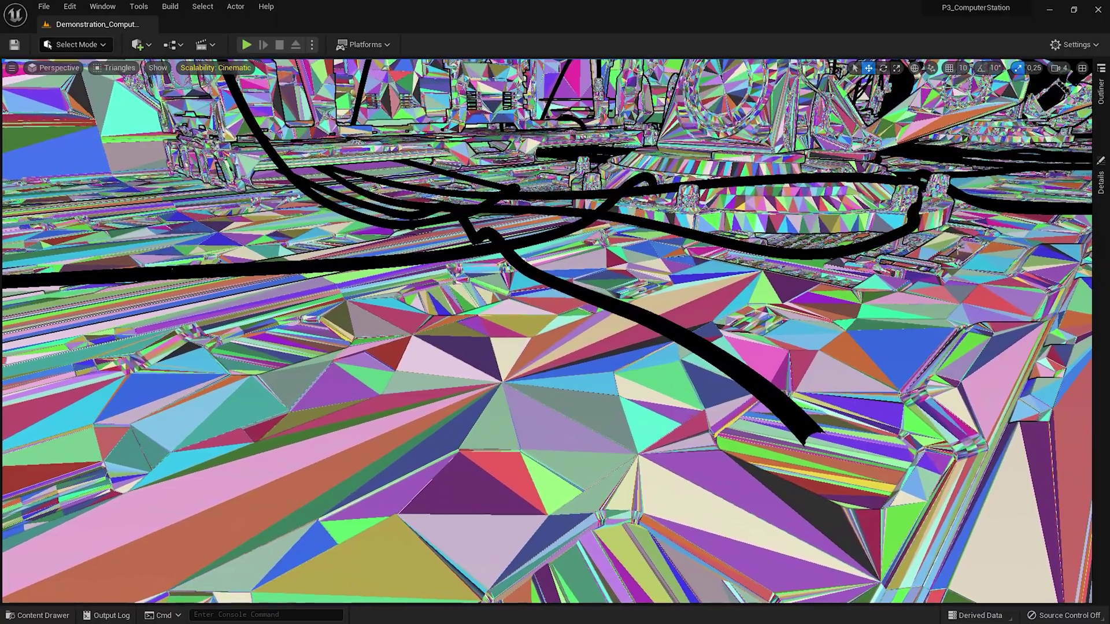
pyautogui.moveTo(547, 331); pyautogui.dragTo(546, 72, button='right')
pyautogui.moveTo(547, 215); pyautogui.dragTo(540, 350, button='right')
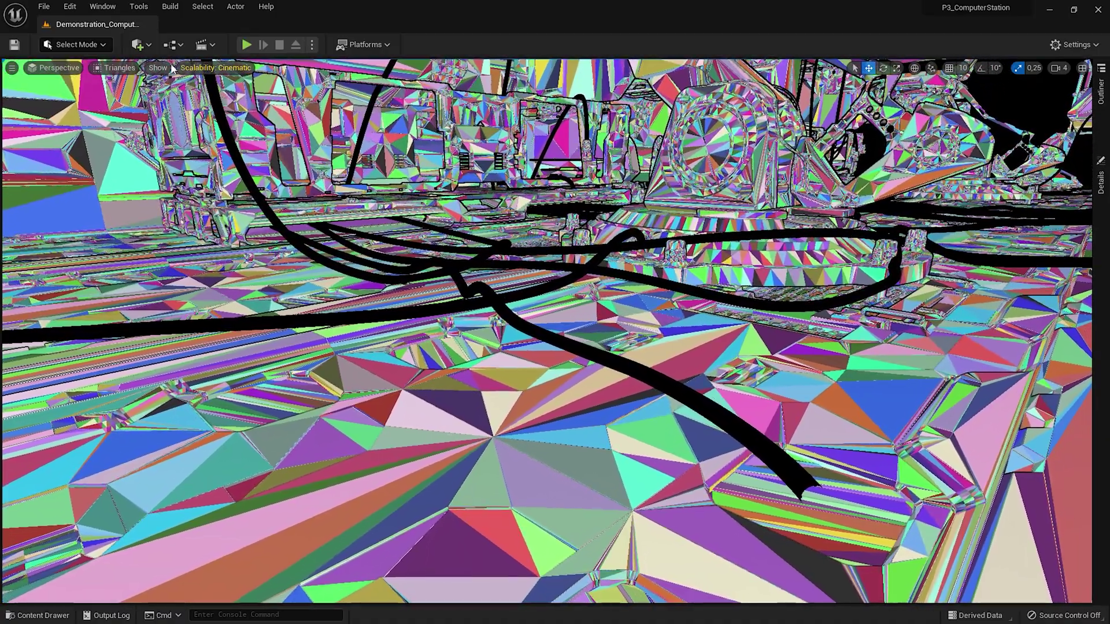
# Step: Return the viewport to the Lit view mode and select the classic cable on the floor
pyautogui.click(126, 70)
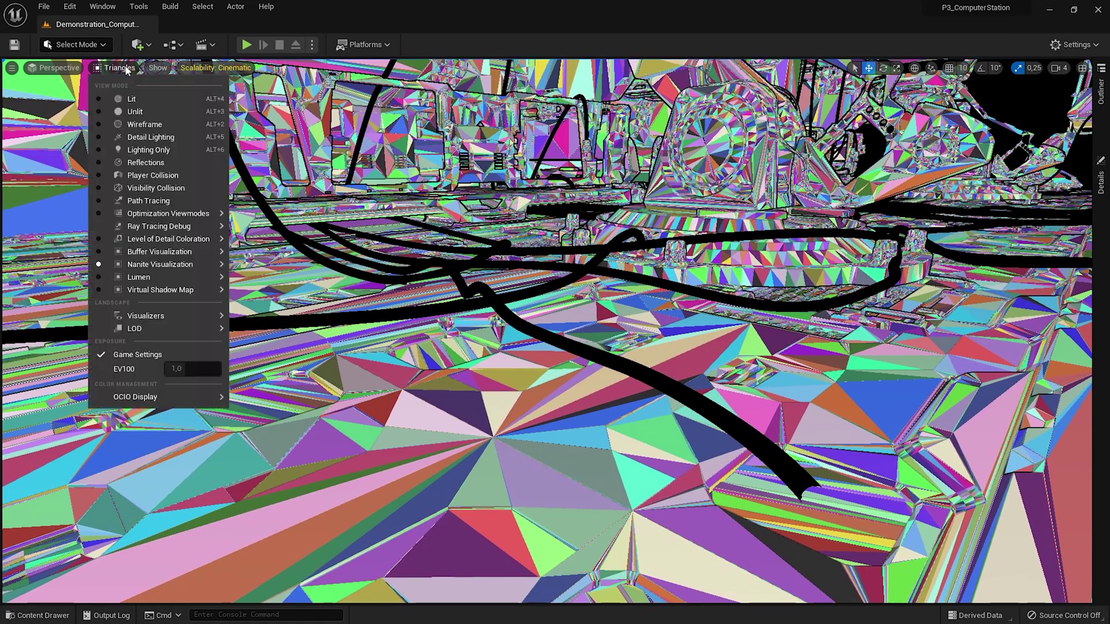
pyautogui.click(137, 100)
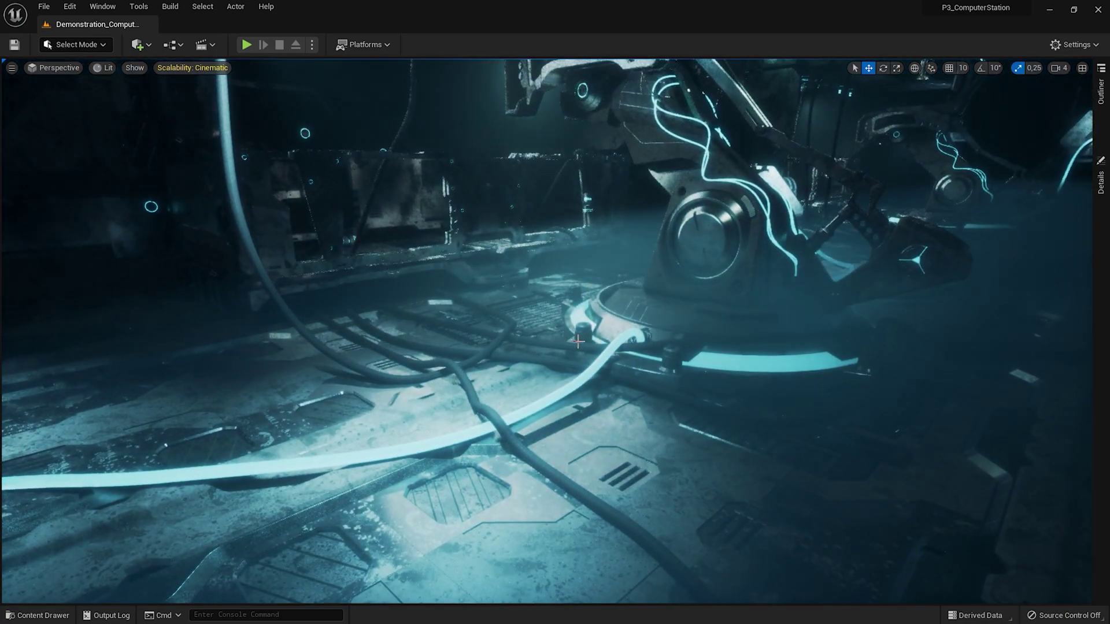
pyautogui.moveTo(579, 341); pyautogui.dragTo(585, 361, button='right')
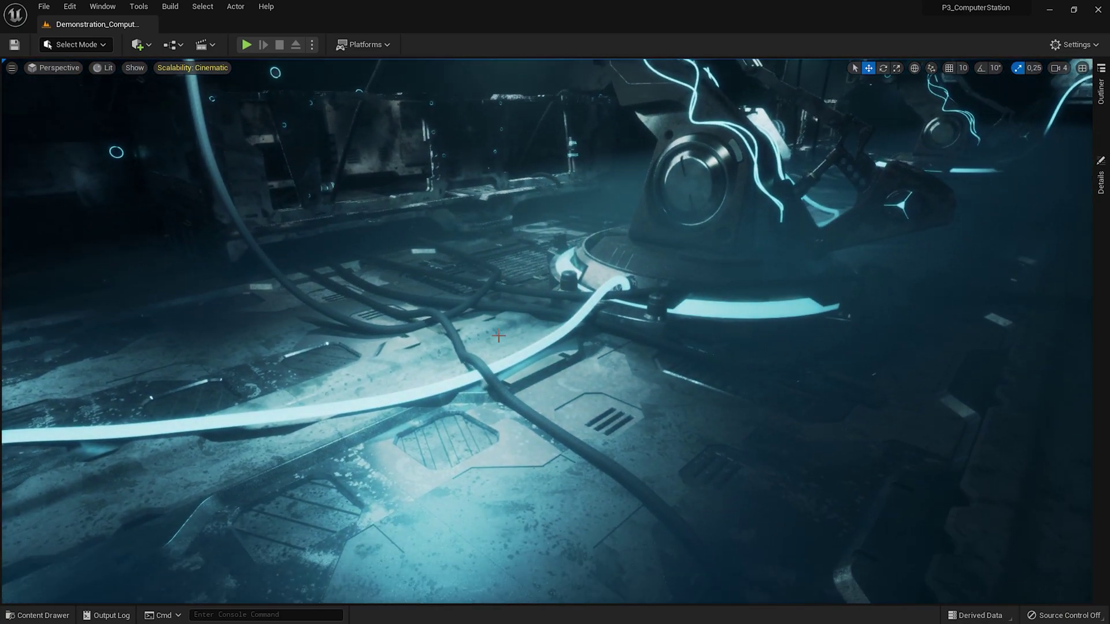
pyautogui.click(487, 373)
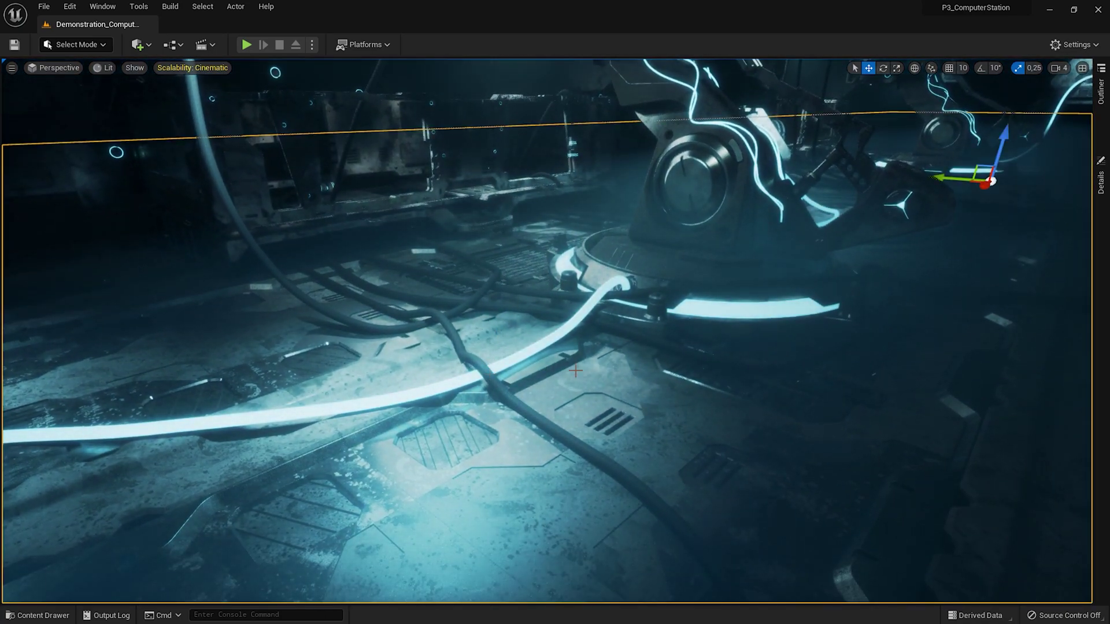
pyautogui.moveTo(533, 321); pyautogui.dragTo(523, 370, button='middle')
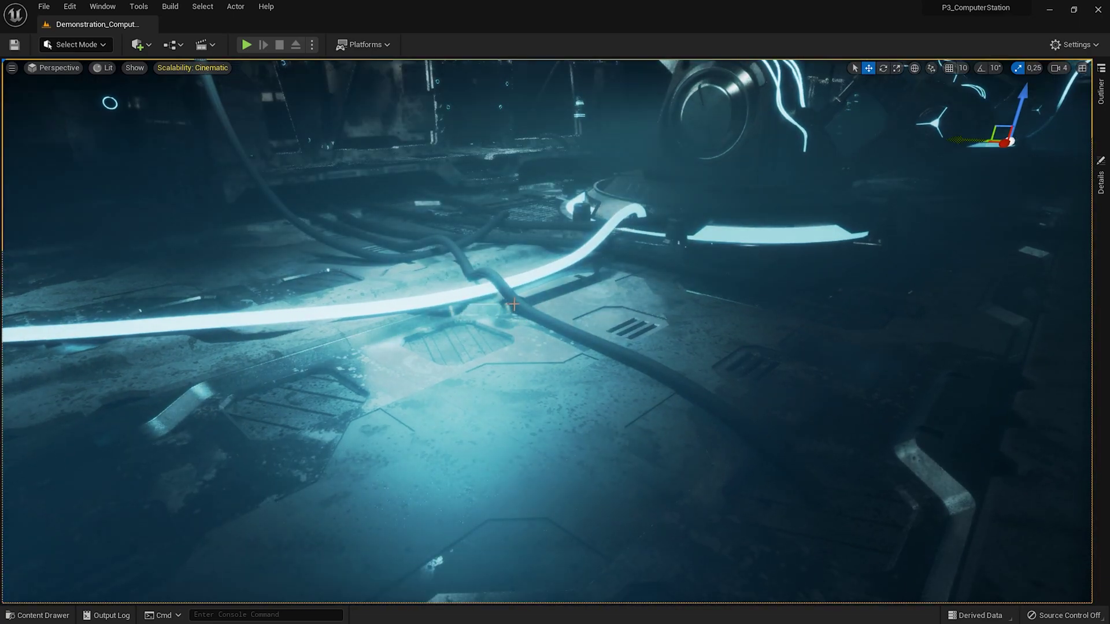
pyautogui.click(513, 304)
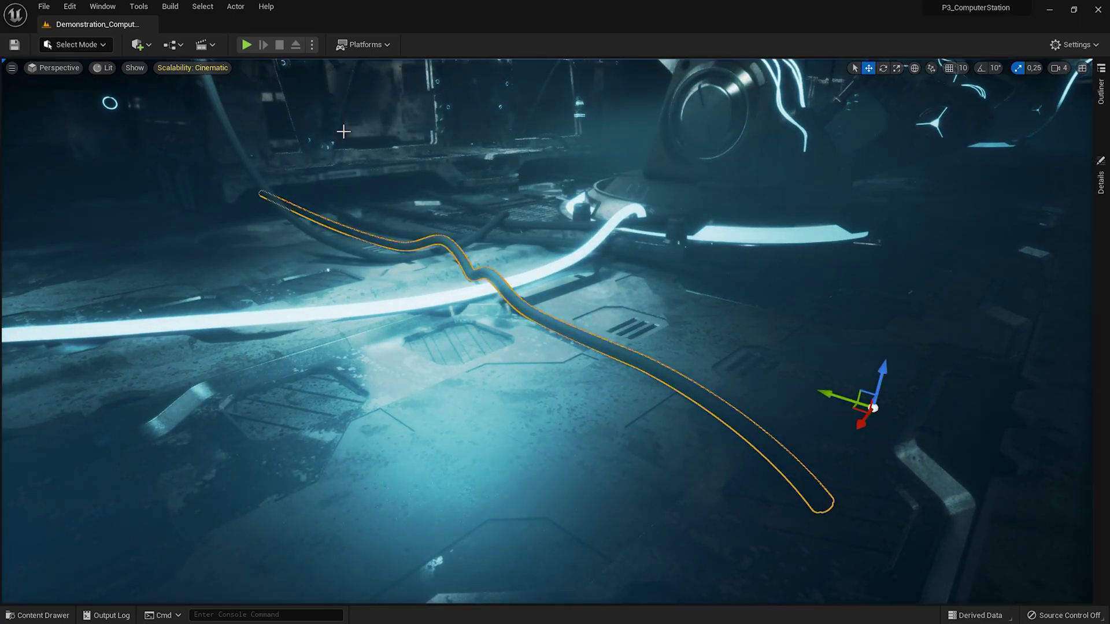
# Step: Open Merge Actors for the selected cable and enlarge its window to show all the merge settings
pyautogui.click(137, 7)
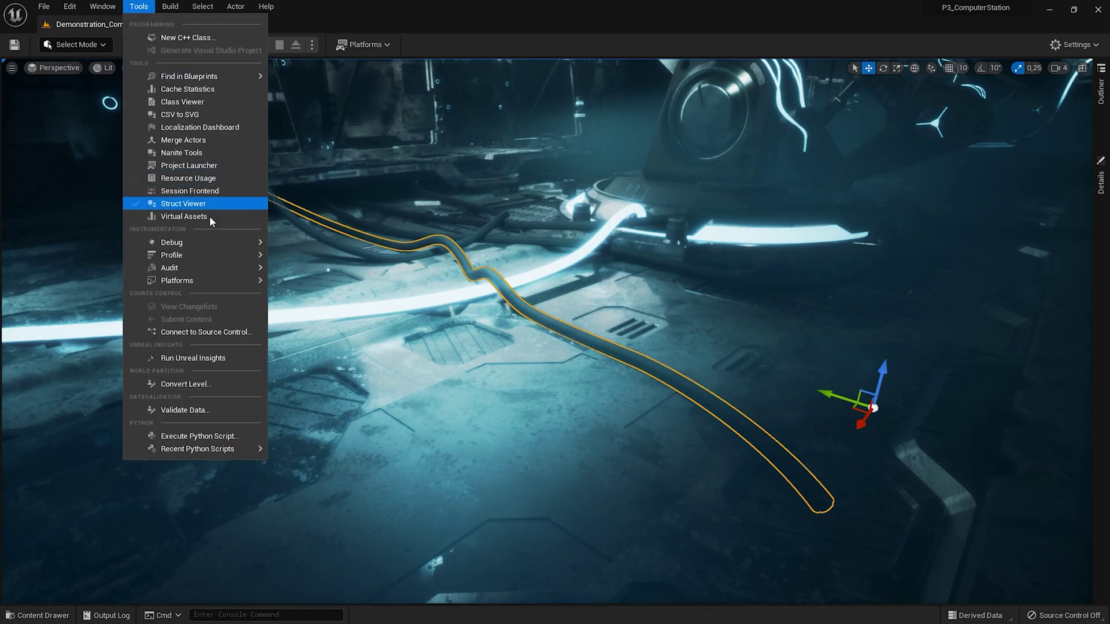
pyautogui.click(214, 141)
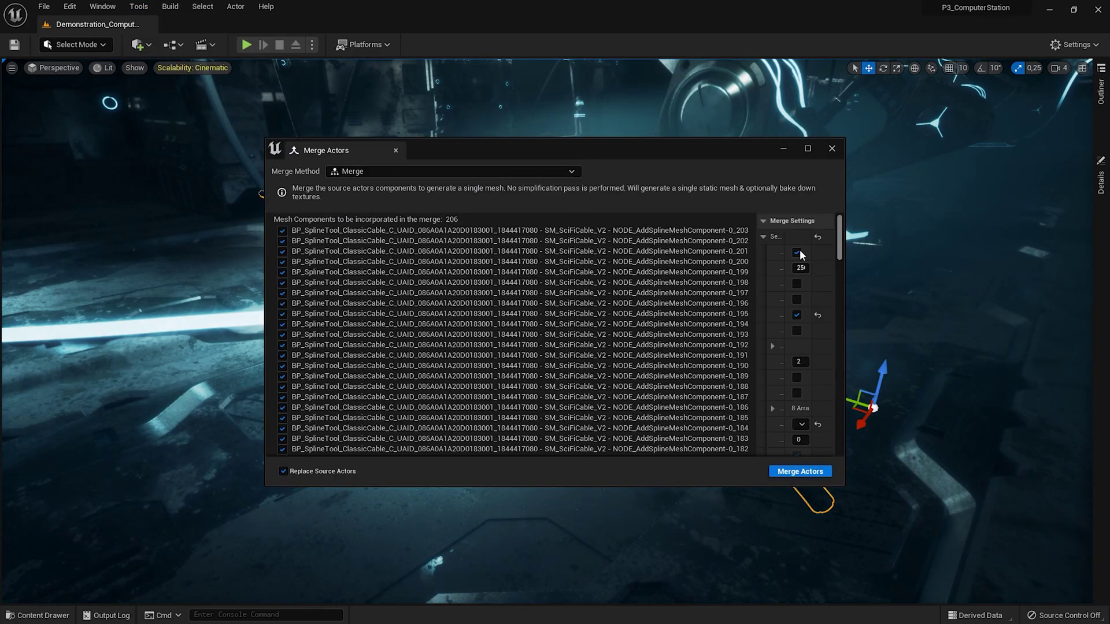
pyautogui.moveTo(844, 227); pyautogui.dragTo(1028, 254)
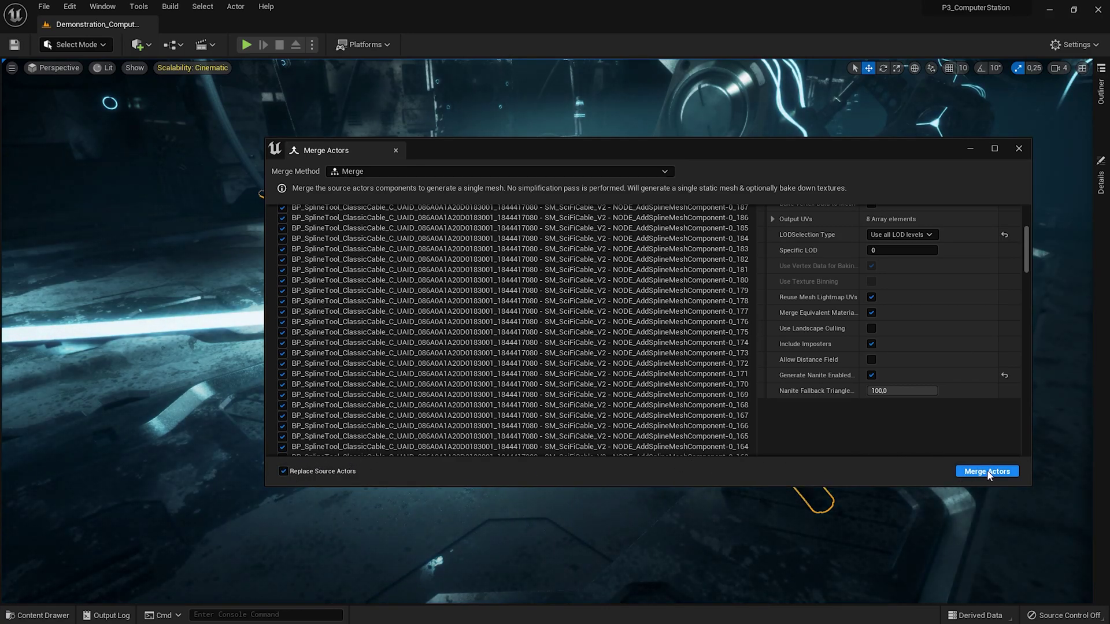
pyautogui.moveTo(841, 487); pyautogui.dragTo(839, 591)
pyautogui.moveTo(919, 139); pyautogui.dragTo(919, 87)
pyautogui.moveTo(1028, 217); pyautogui.dragTo(1029, 183)
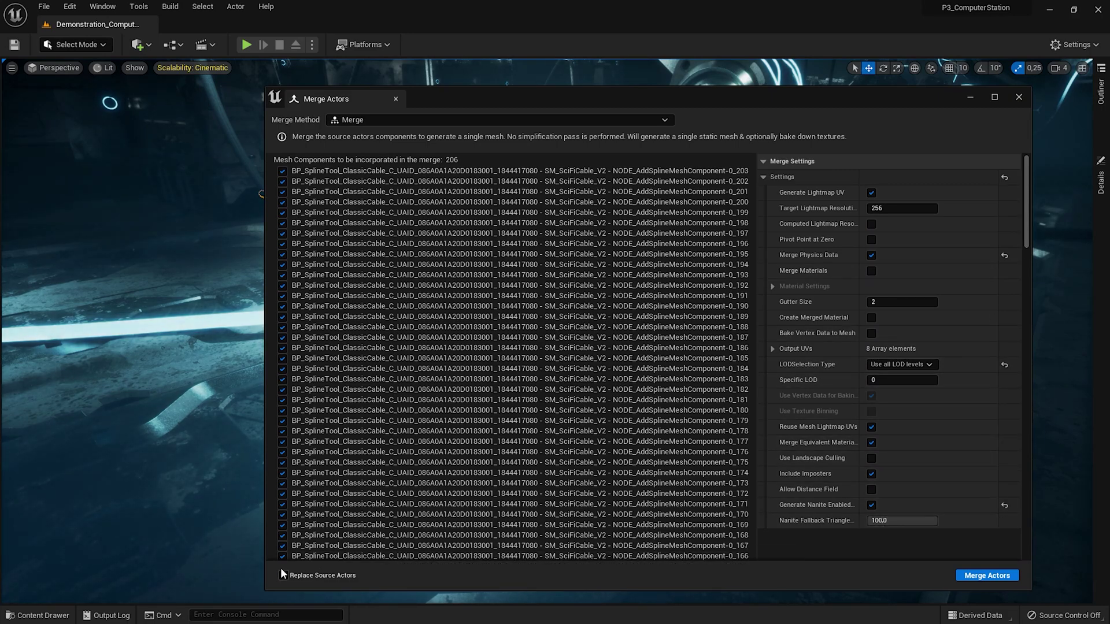
# Step: Merge the cable's components into a static mesh saved as SM_demo in P3_ComputerStation/Meshes and close the Merge Actors window
pyautogui.click(1002, 576)
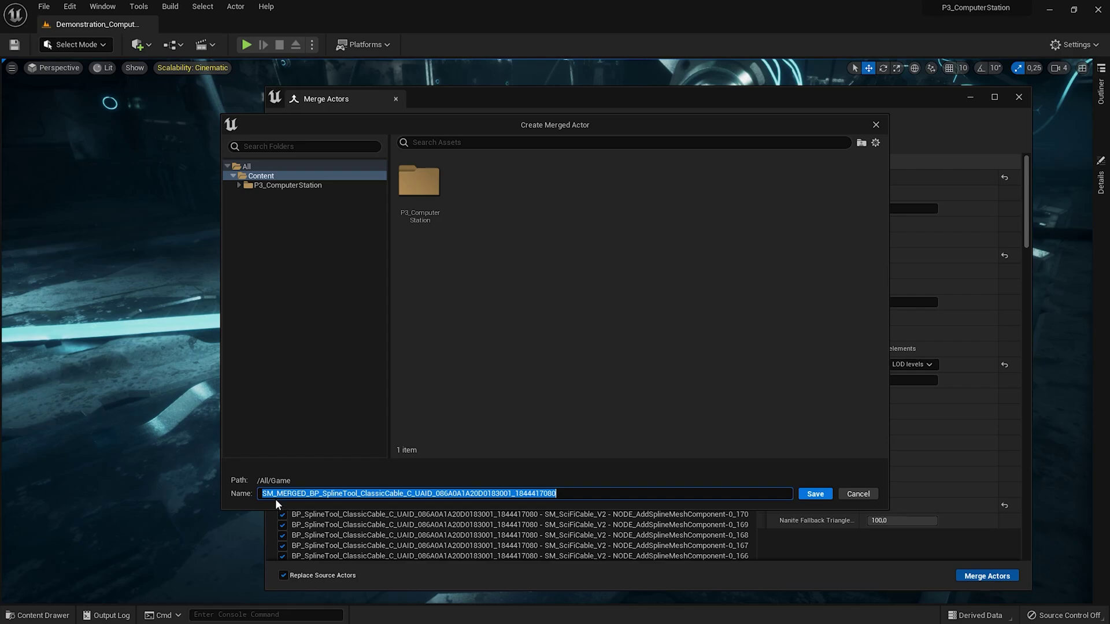
pyautogui.doubleClick(421, 186)
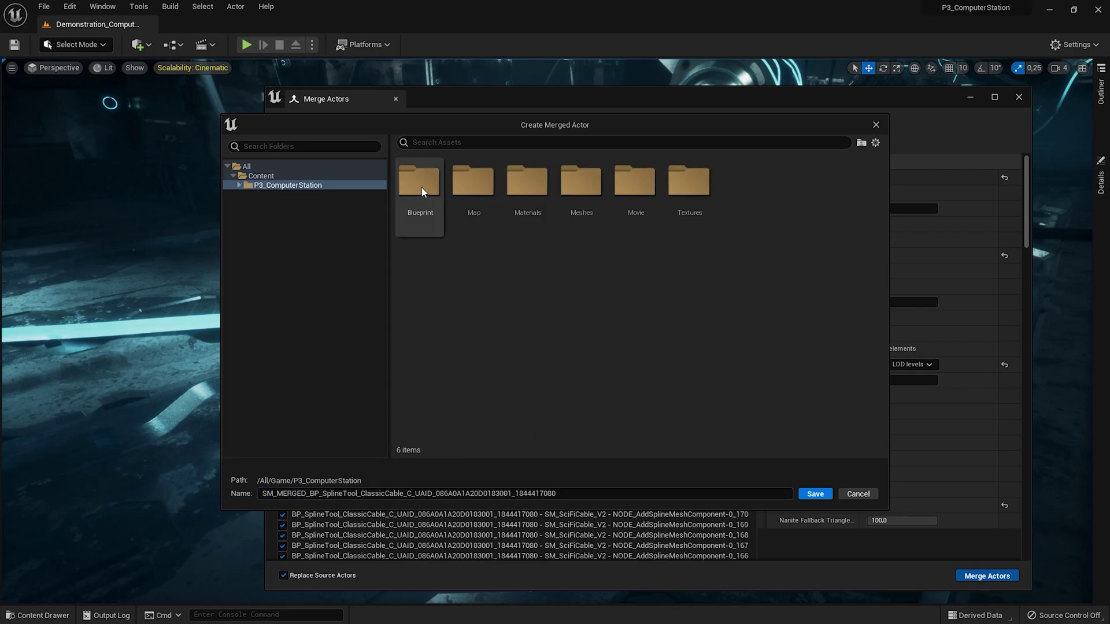
pyautogui.doubleClick(594, 197)
pyautogui.scroll(-2, 787, 347)
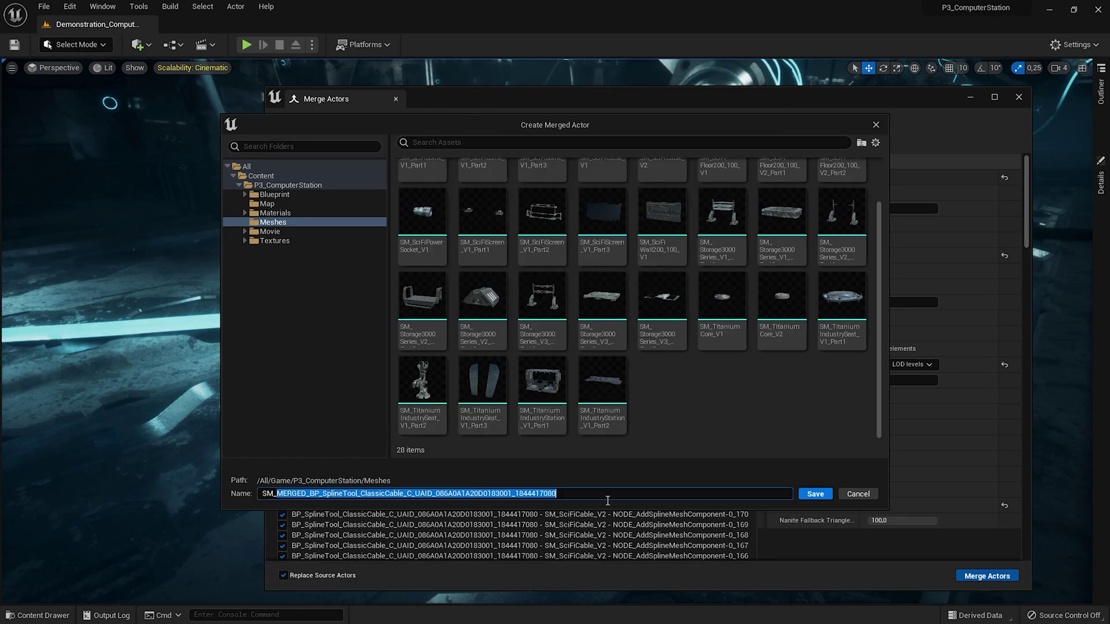
pyautogui.write('t')
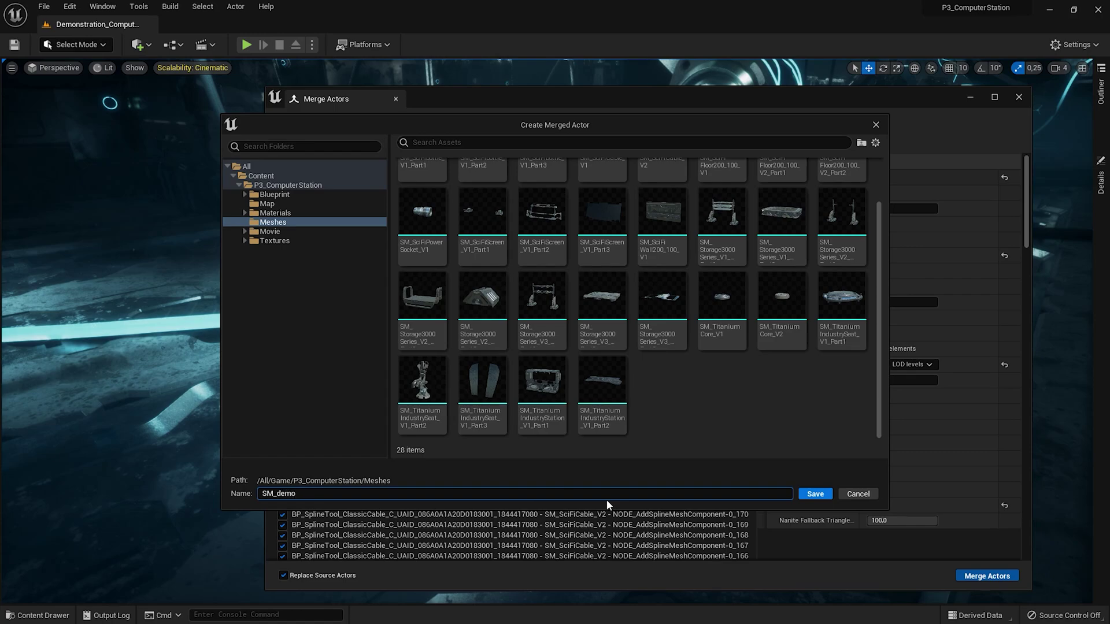
pyautogui.click(812, 493)
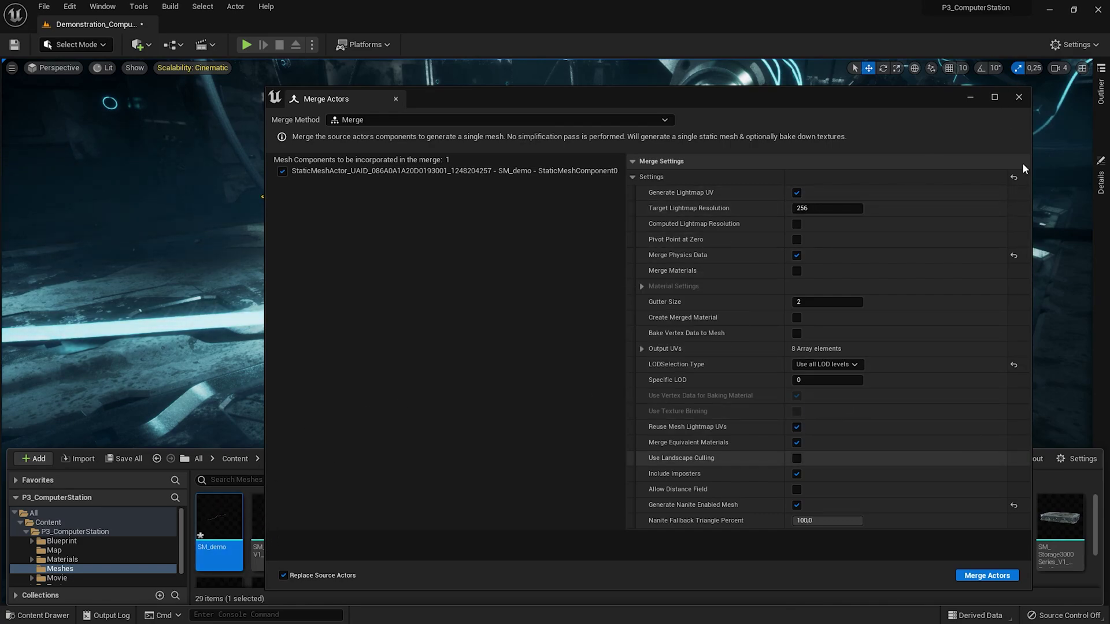
pyautogui.click(1019, 97)
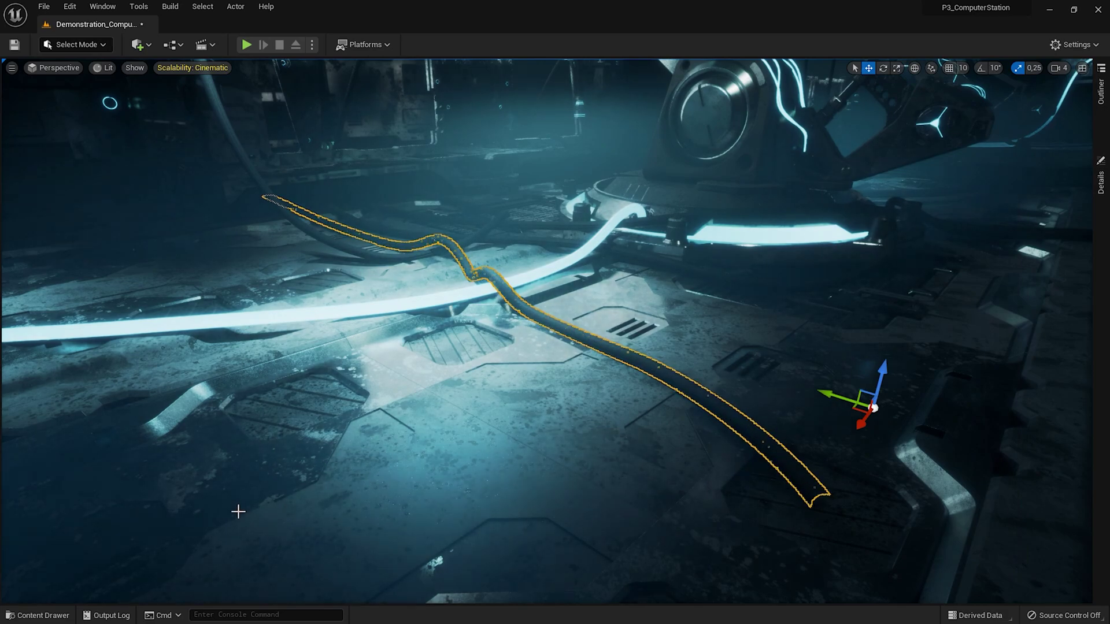
# Step: Check the project's P3_ComputerStation/Meshes folder for the merged SM_demo mesh asset and return to the level view
pyautogui.click(70, 614)
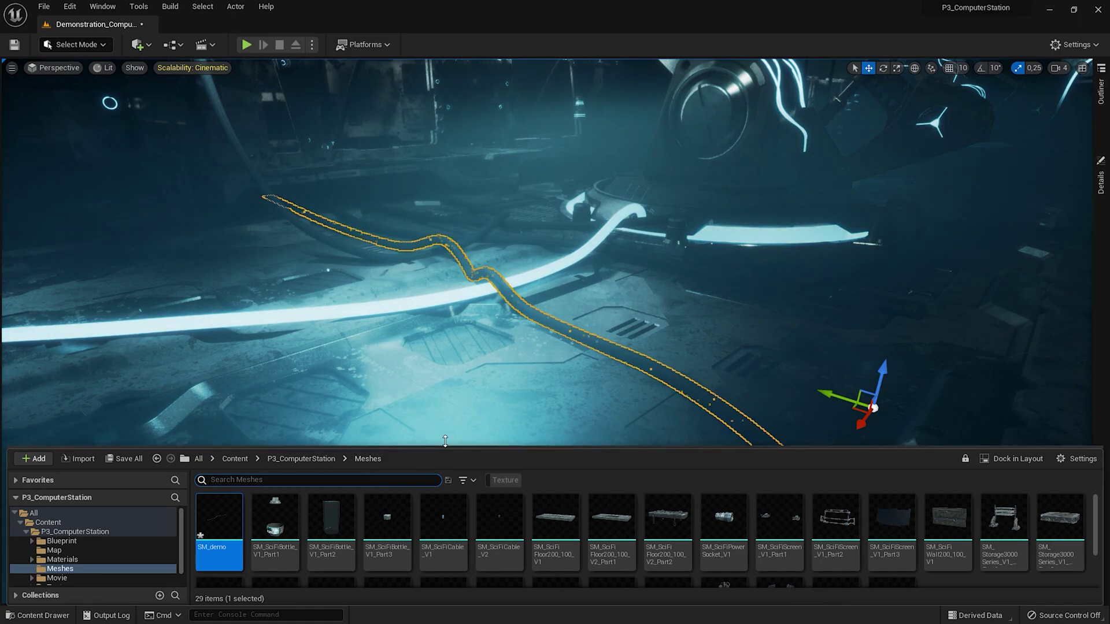
pyautogui.moveTo(449, 448); pyautogui.dragTo(512, 475)
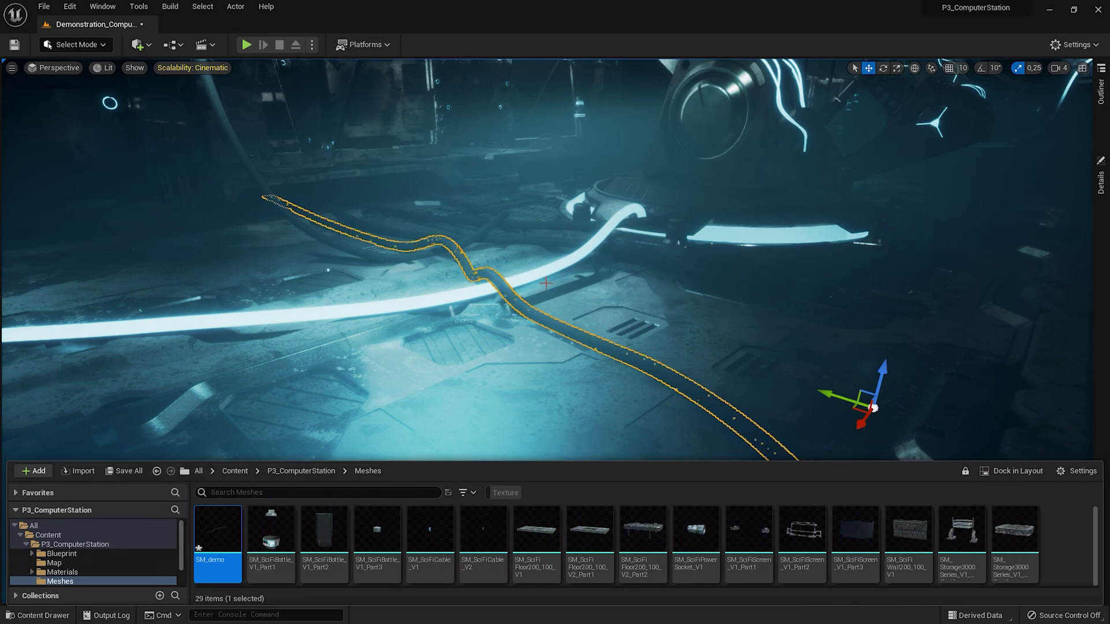
pyautogui.click(520, 307)
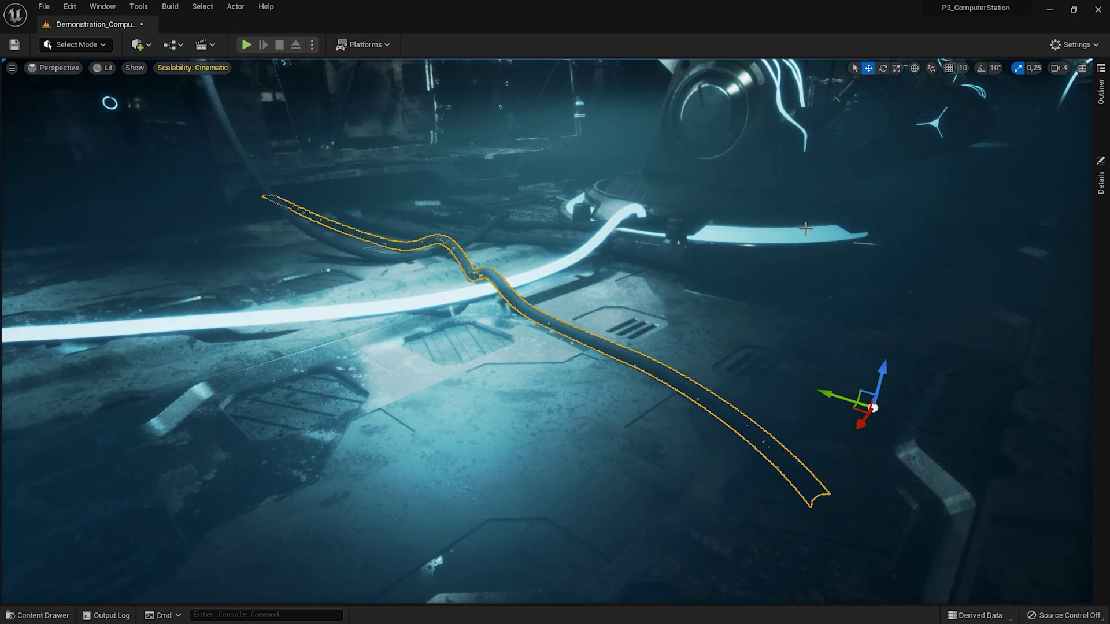
# Step: Review the merged cable's static mesh, material and physics properties in its details, and clear the selection
pyautogui.click(1100, 186)
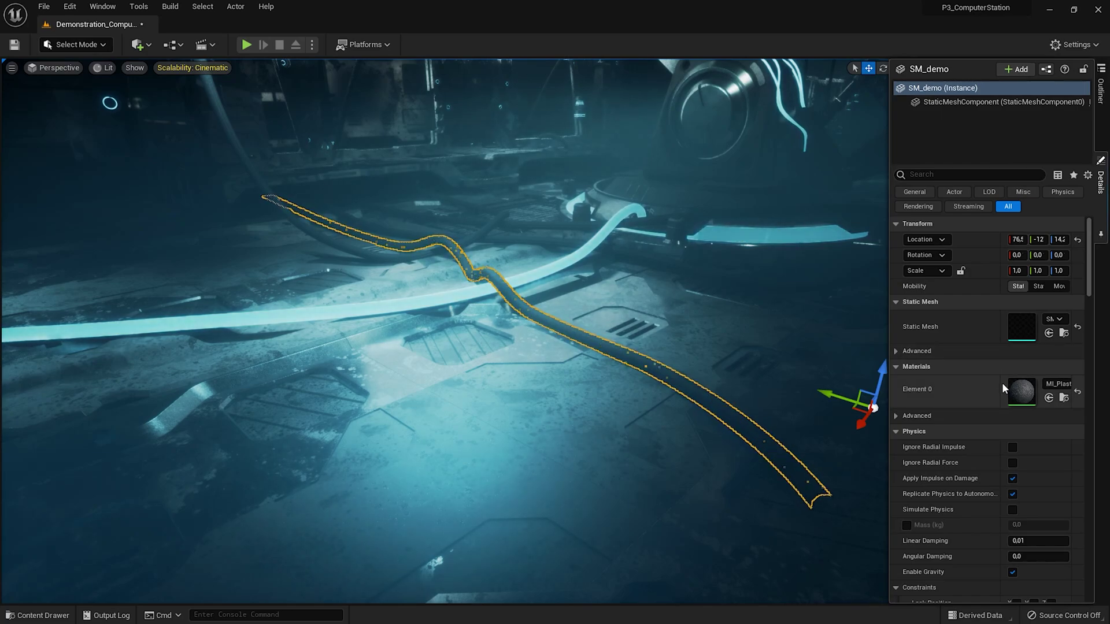
pyautogui.moveTo(999, 383); pyautogui.dragTo(969, 393)
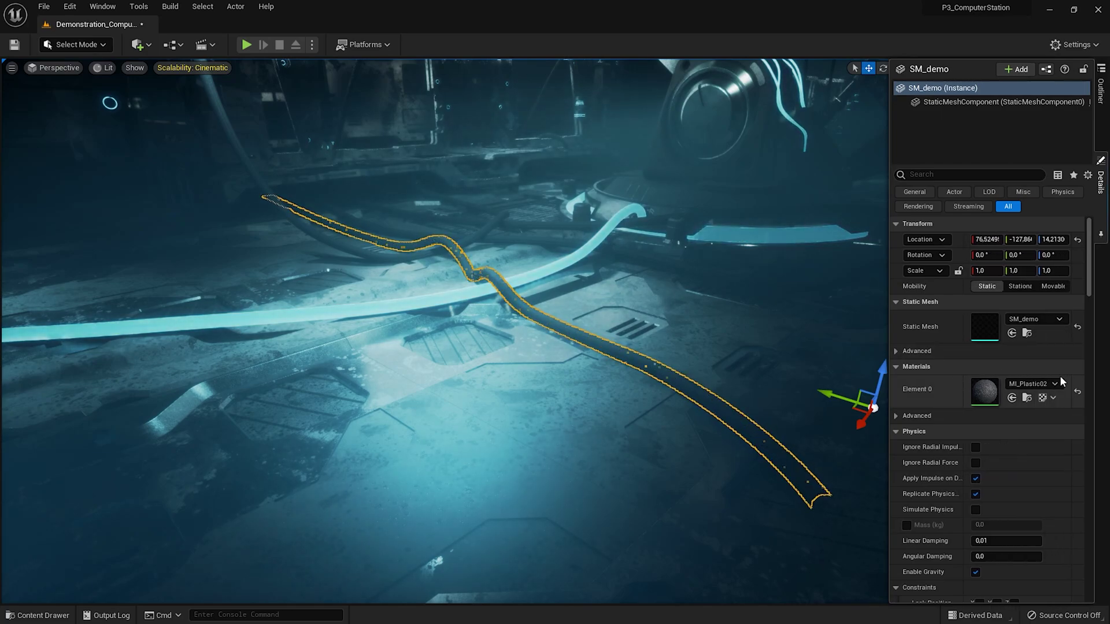
pyautogui.scroll(-8, 1031, 531)
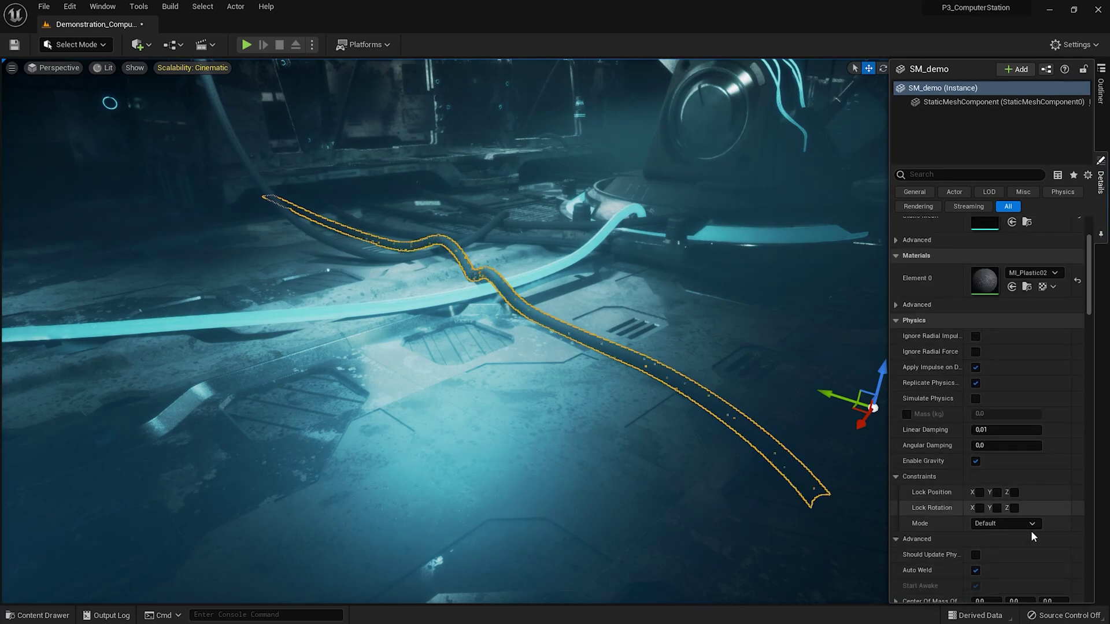
pyautogui.scroll(-2, 1032, 532)
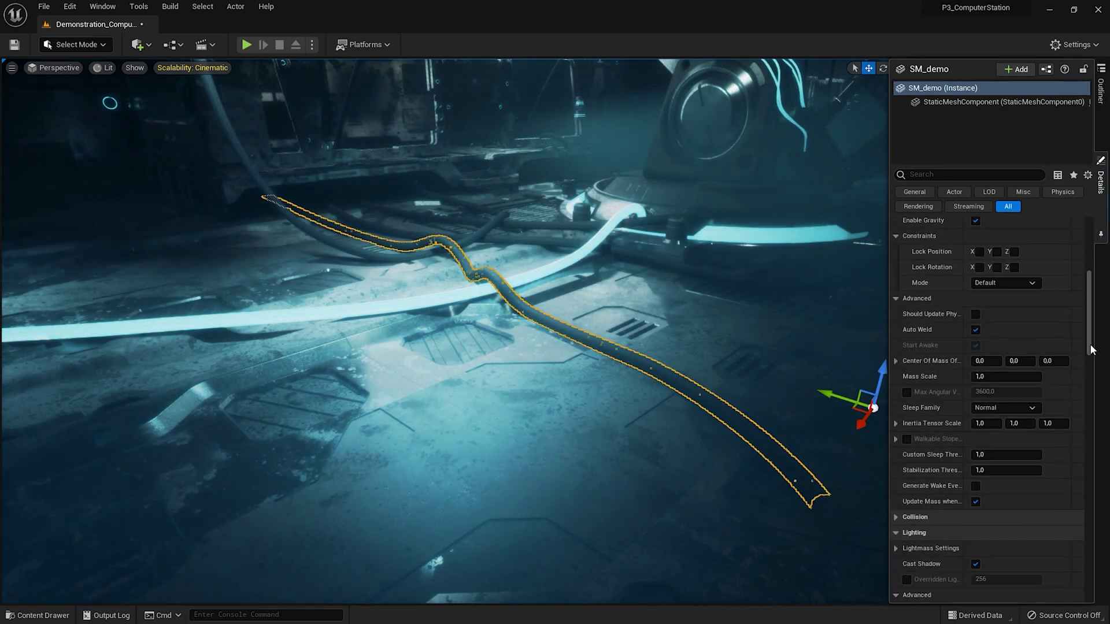
pyautogui.moveTo(1089, 345); pyautogui.dragTo(1086, 293)
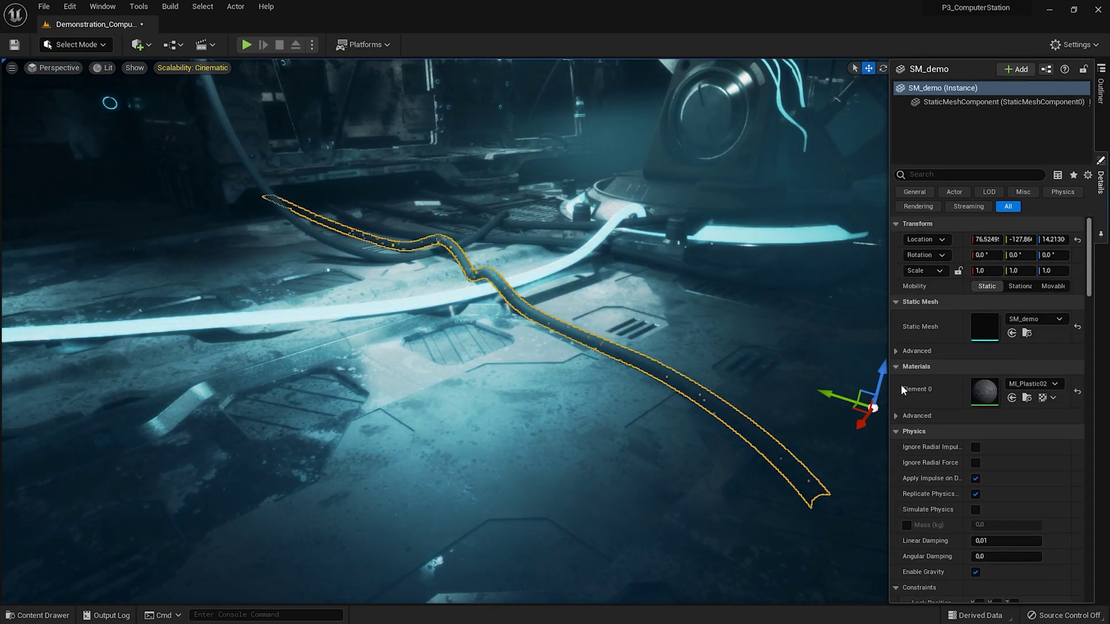
pyautogui.click(557, 354)
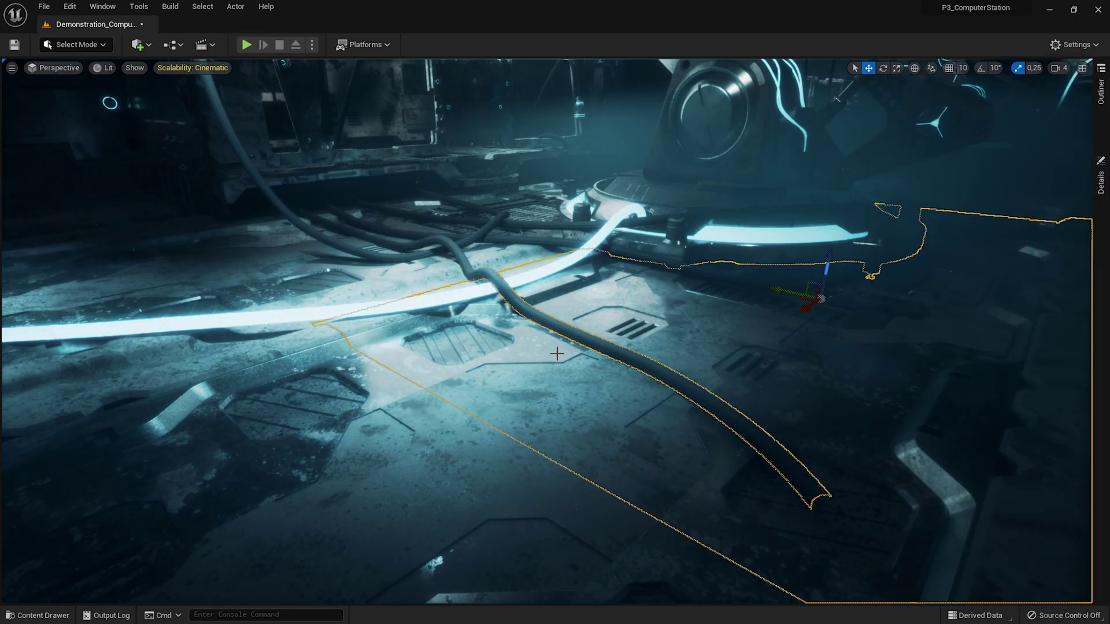
pyautogui.press('Escape')
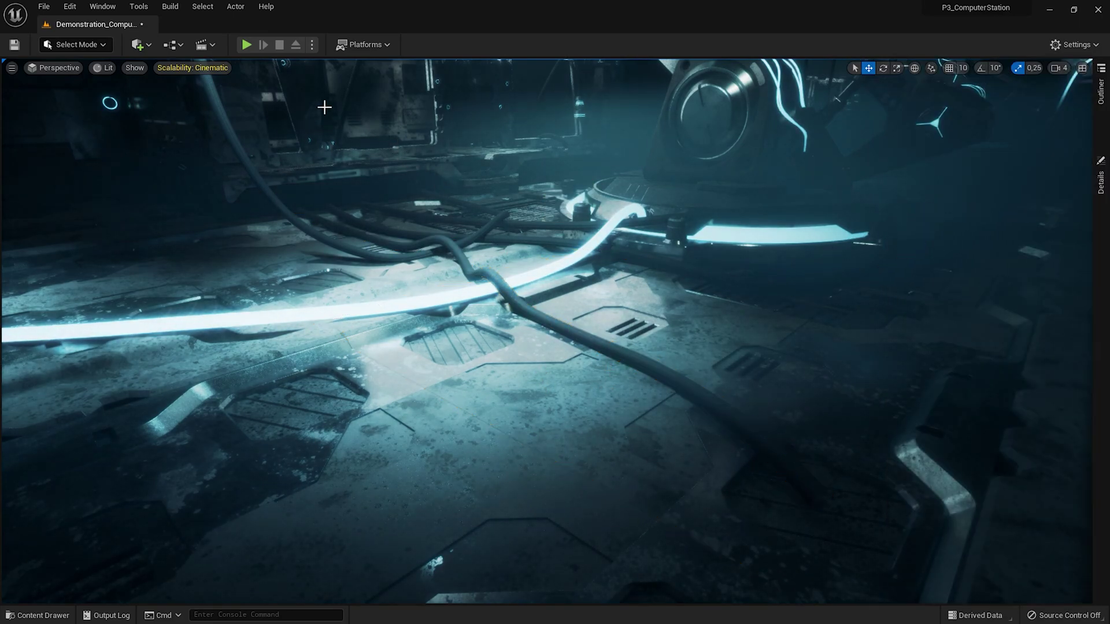
# Step: Set the viewport to the Nanite Triangles visualization and examine the merged cable and the other cables across the whole station
pyautogui.click(104, 68)
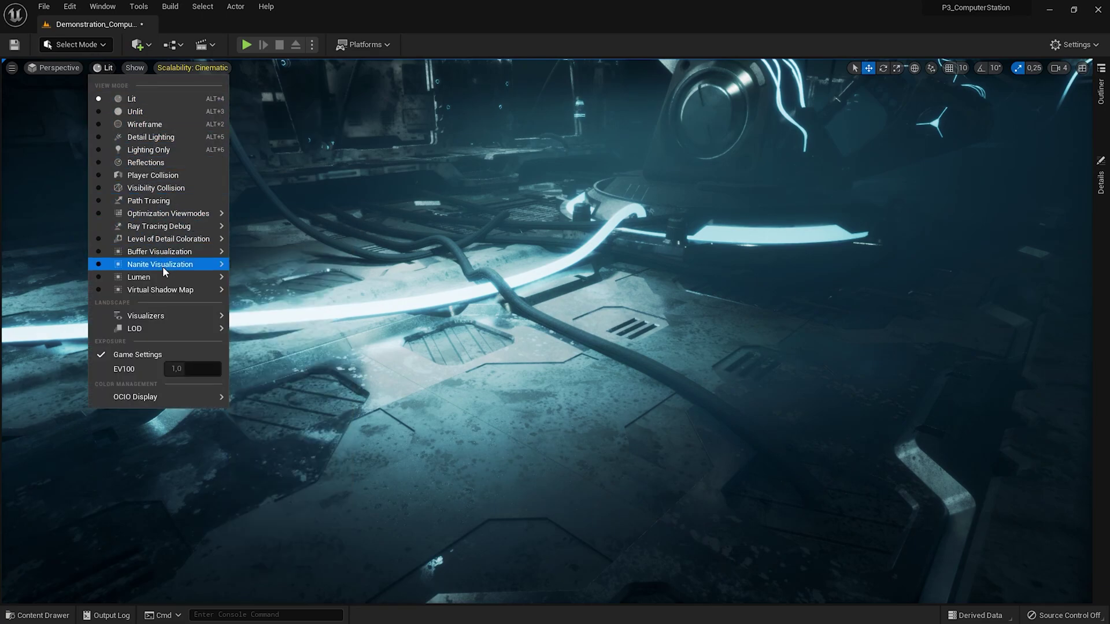
pyautogui.moveTo(162, 265)
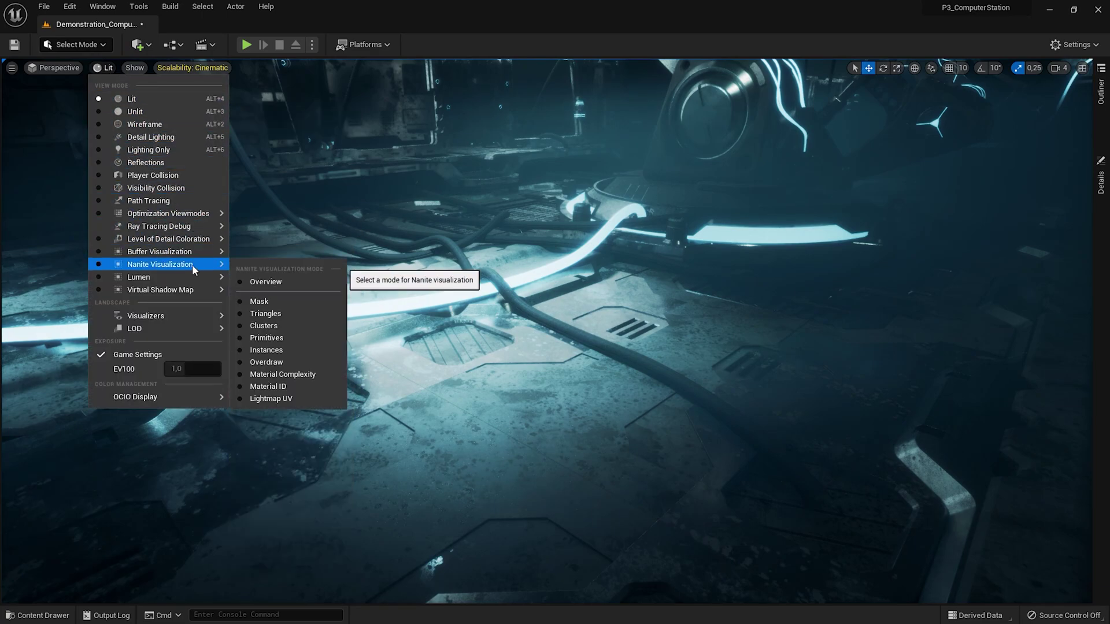
pyautogui.click(274, 313)
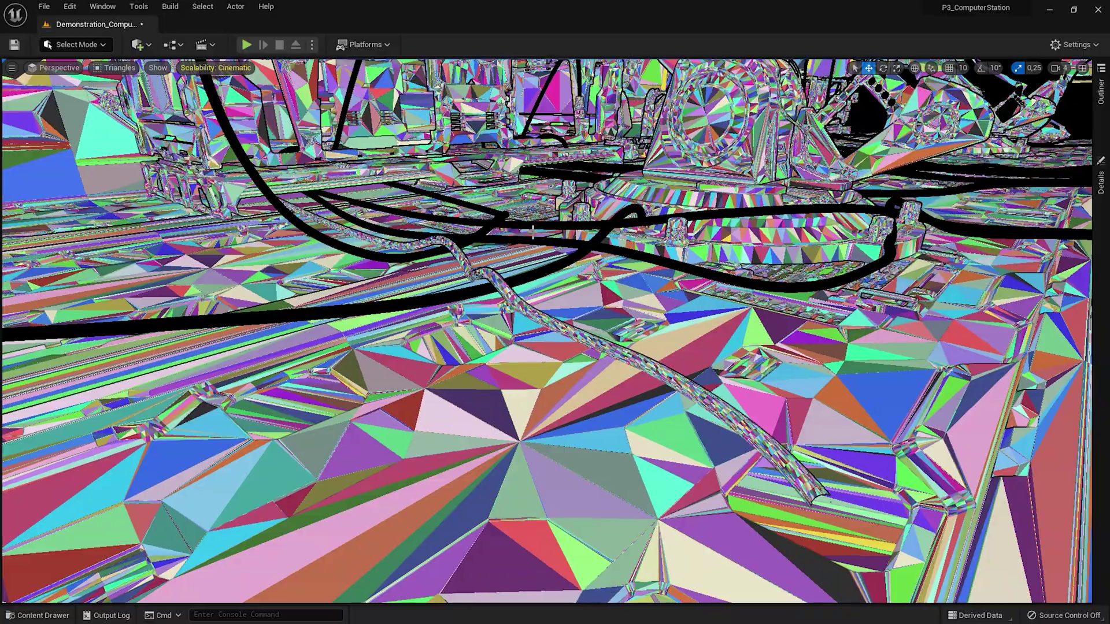
pyautogui.press('s')
pyautogui.moveTo(547, 331); pyautogui.dragTo(393, 331, button='right')
pyautogui.press('d')
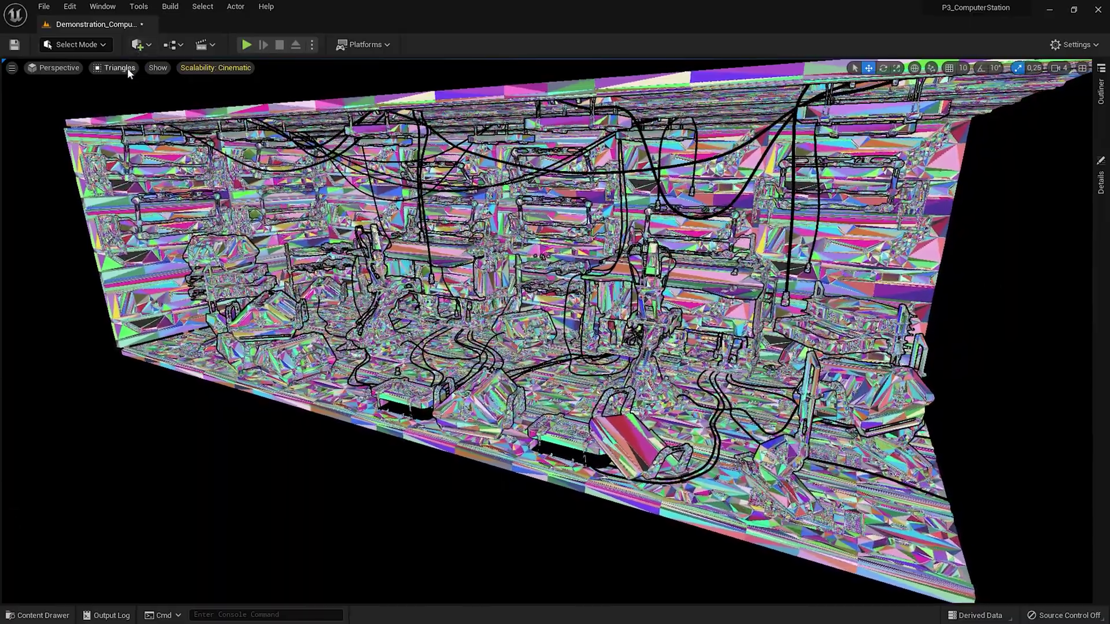
# Step: Return the viewport to the Lit view mode and inspect the computer station from outside and up close
pyautogui.click(127, 68)
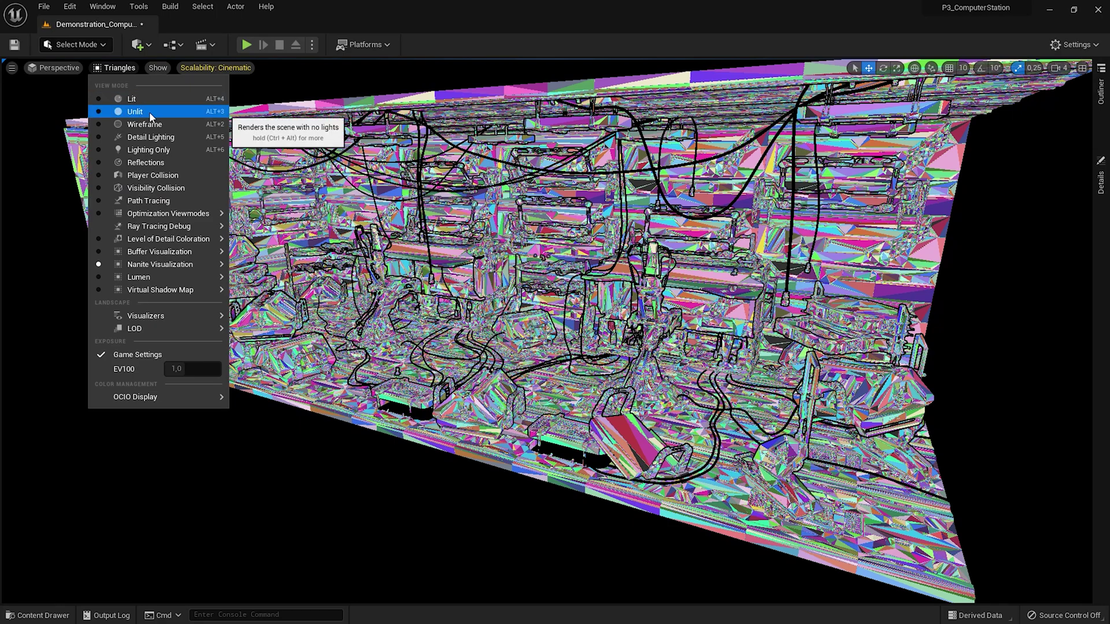
pyautogui.click(148, 98)
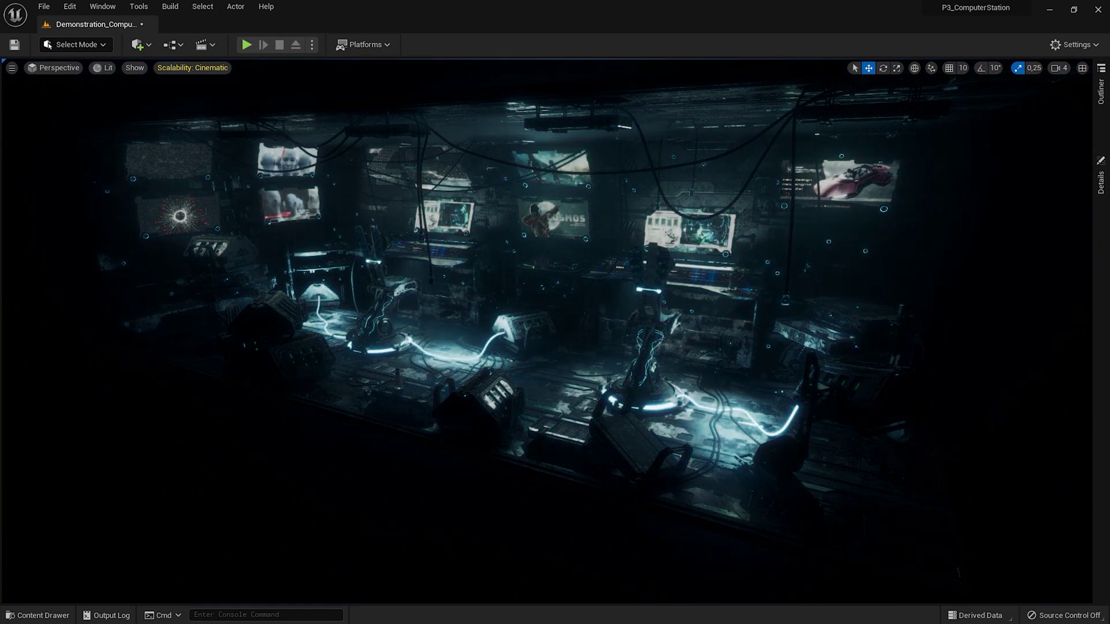
pyautogui.moveTo(555, 323); pyautogui.dragTo(563, 336, button='right')
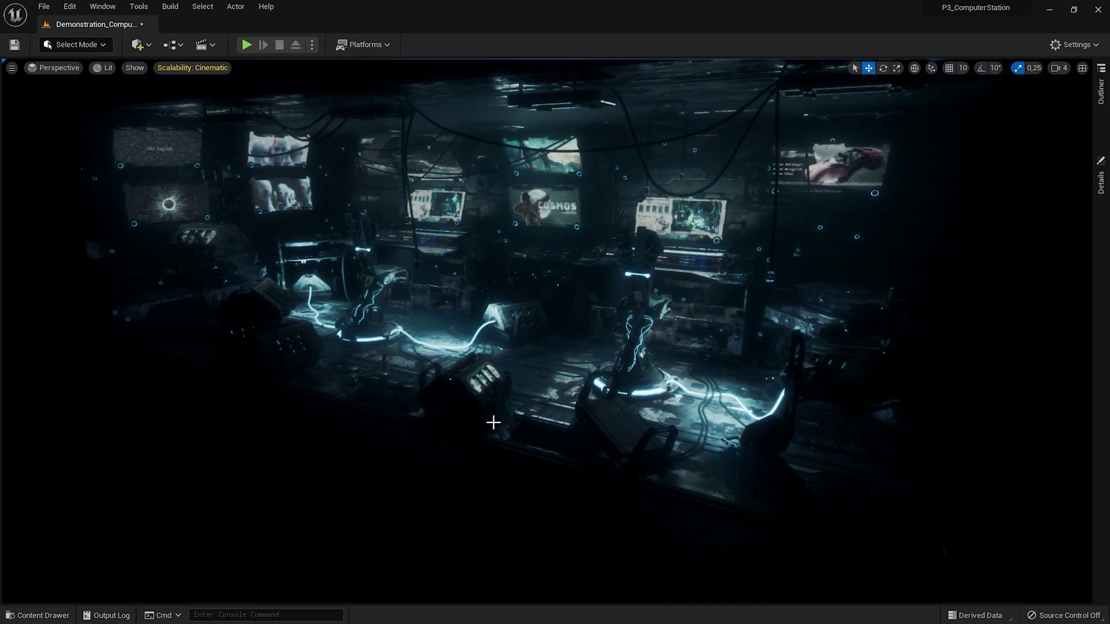
pyautogui.moveTo(493, 423); pyautogui.dragTo(390, 439, button='right')
pyautogui.press('w')
pyautogui.press('s')
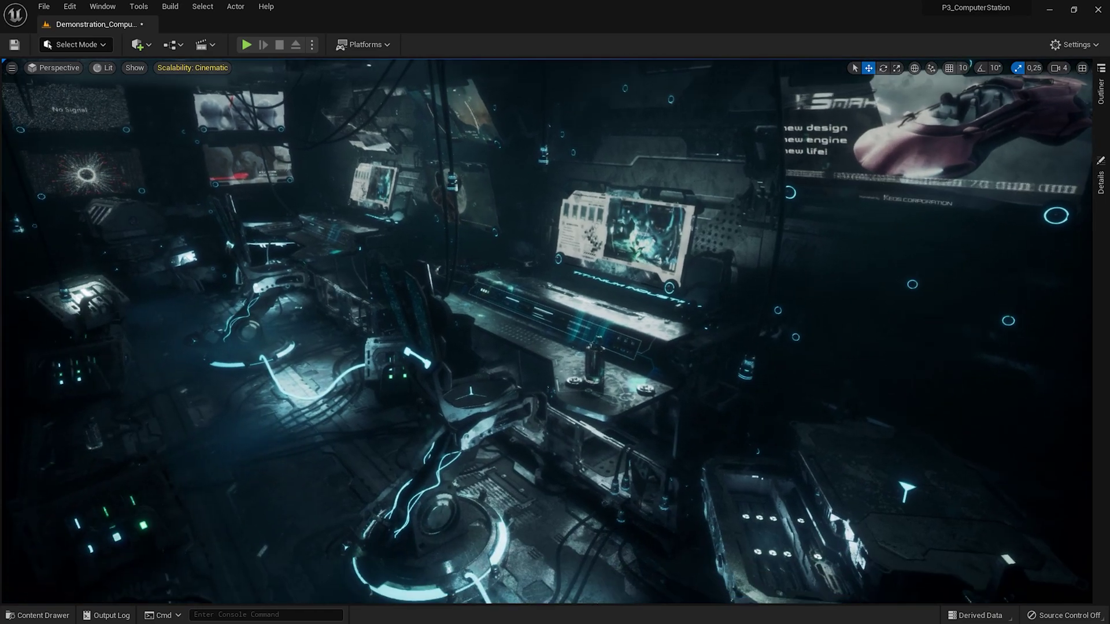